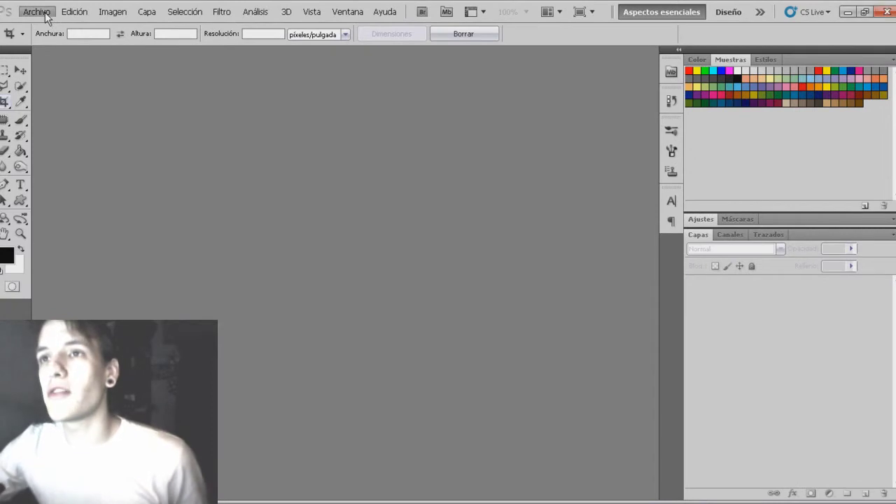
Step: Create a new blank document 600 × 600 pixels
left_click(36, 12)
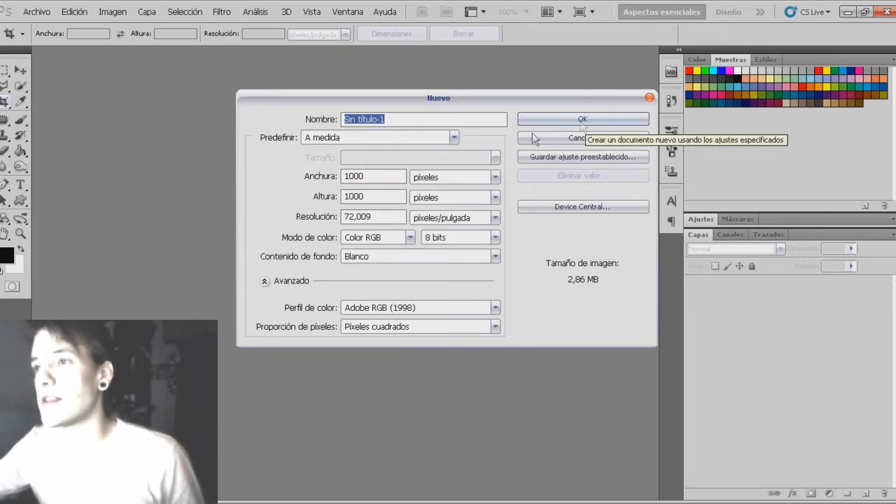
left_click(388, 176)
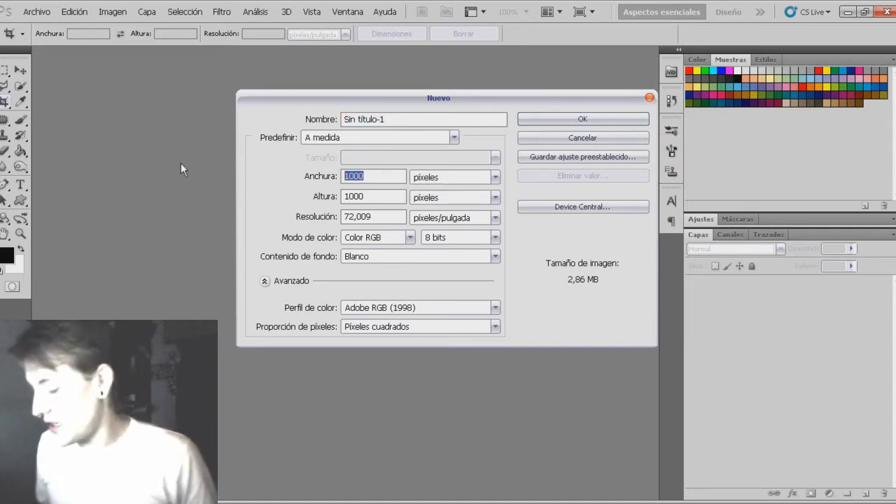
type("600")
key("Tab")
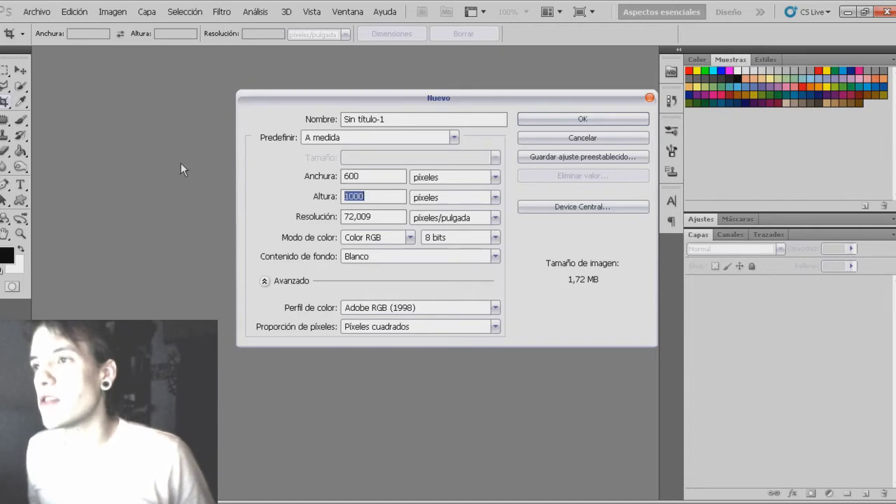
type("600")
key("Return")
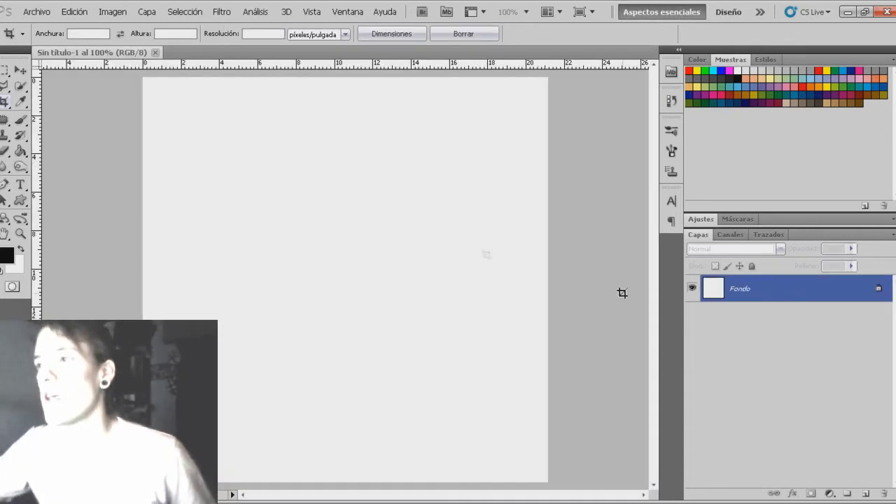
double_click(777, 289)
Step: Convert the background to Capa 0, add an empty Capa 1, and delete Capa 0
left_click(581, 162)
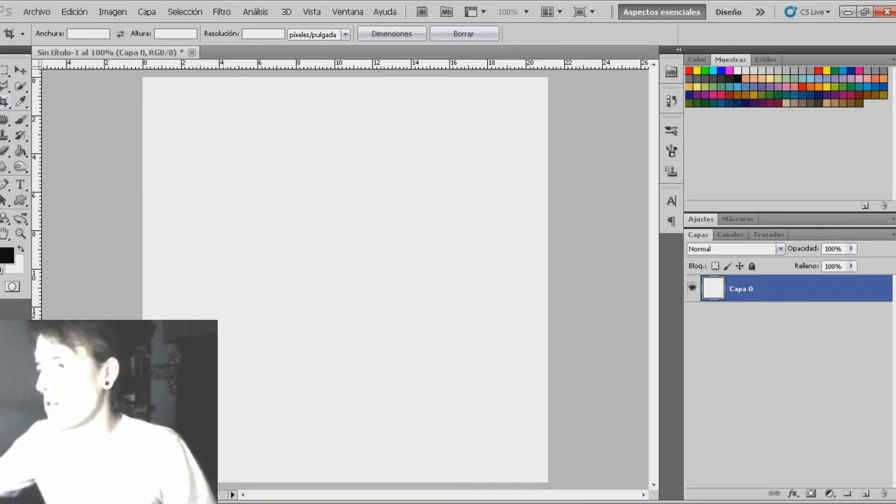
left_click(865, 494)
left_click_drag(796, 322, 884, 494)
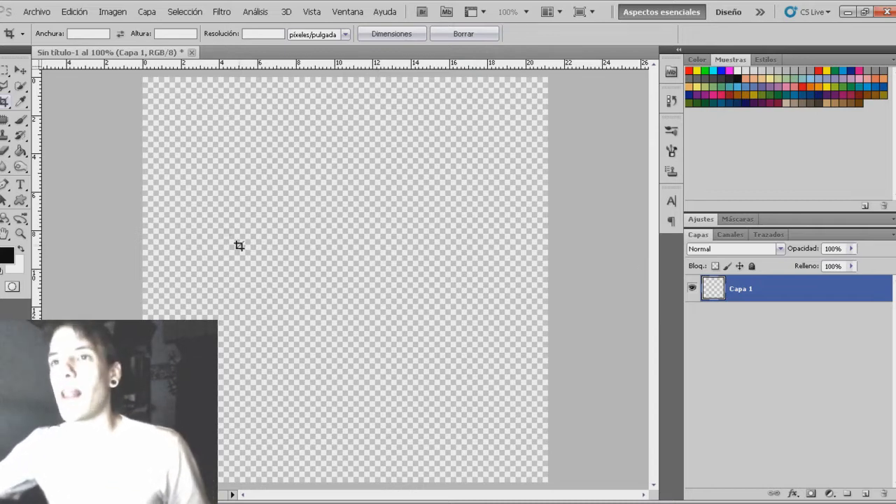
left_click(20, 152)
Step: Fill the transparent Capa 1 with a blue swatch colour
left_click(750, 80)
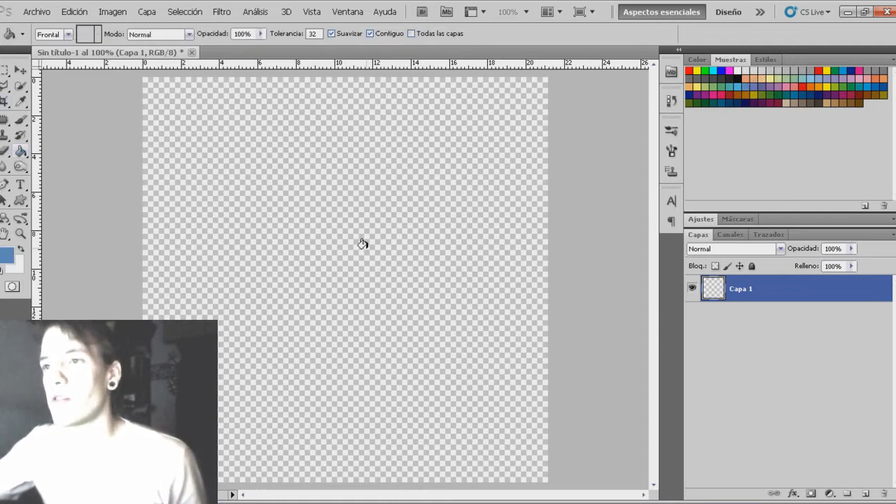
left_click(363, 245)
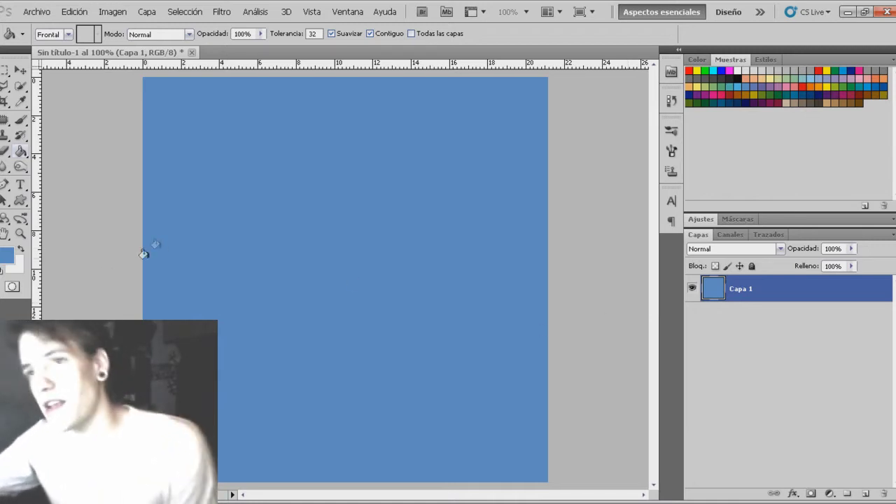
Step: Place vertical and horizontal guides that cross at the canvas centre
mouse_move(39, 266)
left_mouse_down()
mouse_move(102, 269)
mouse_move(52, 254)
left_mouse_up()
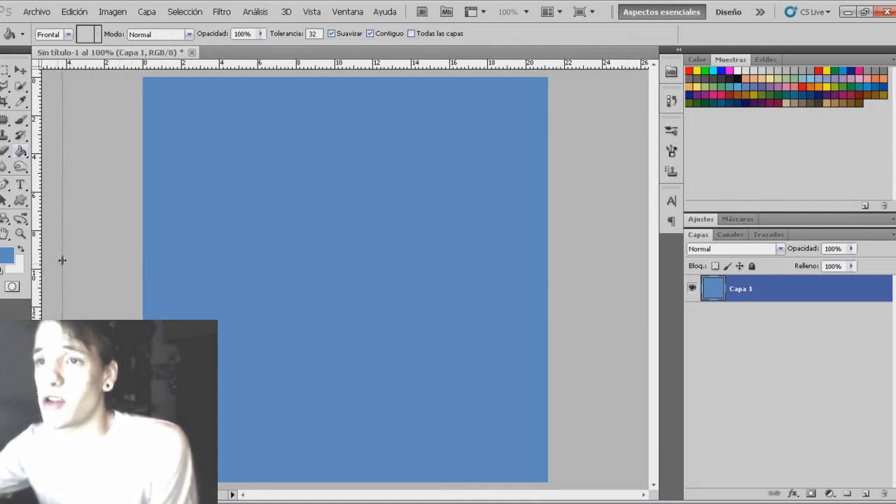
mouse_move(52, 254)
left_mouse_down()
mouse_move(39, 256)
mouse_move(153, 256)
left_mouse_up()
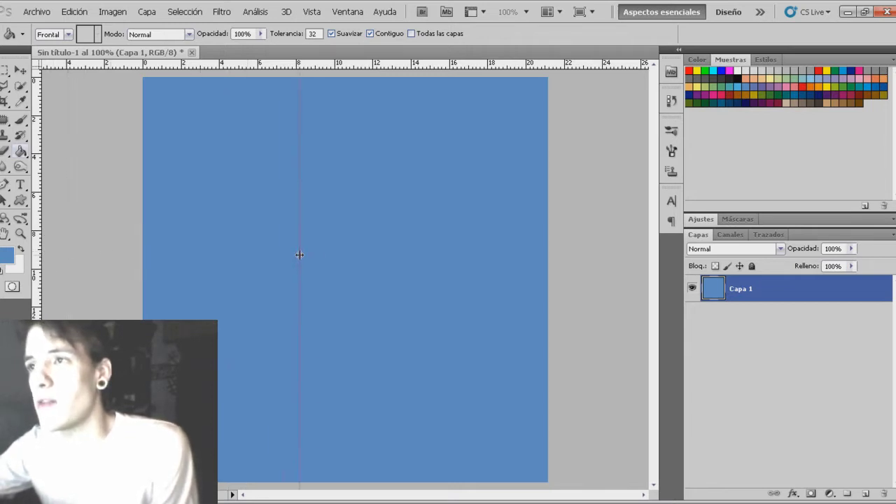
left_click_drag(343, 255, 343, 255)
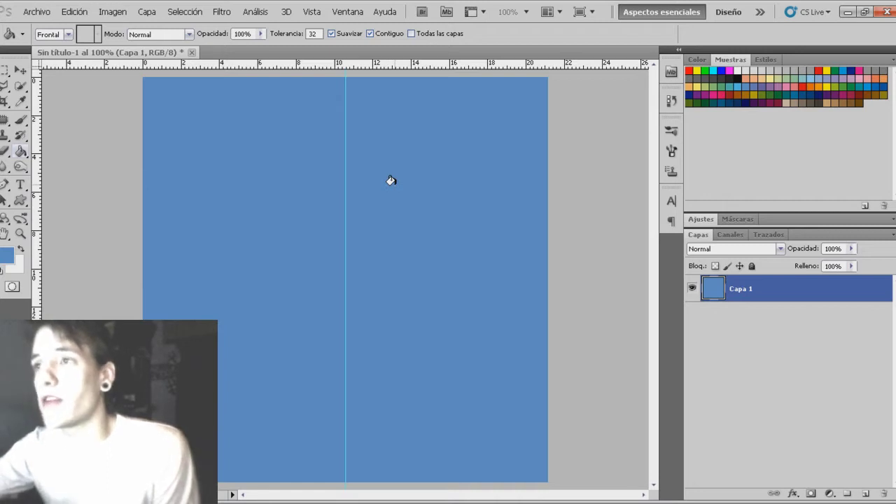
left_click_drag(397, 68, 397, 279)
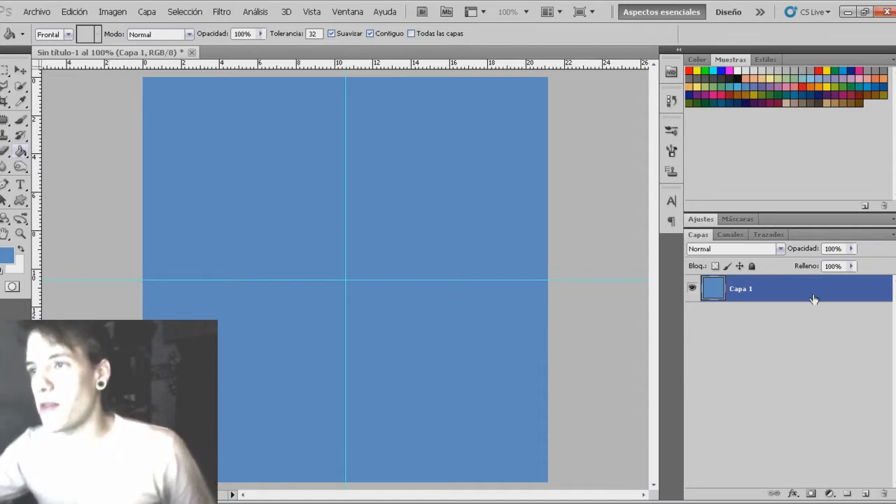
key("ctrl+t")
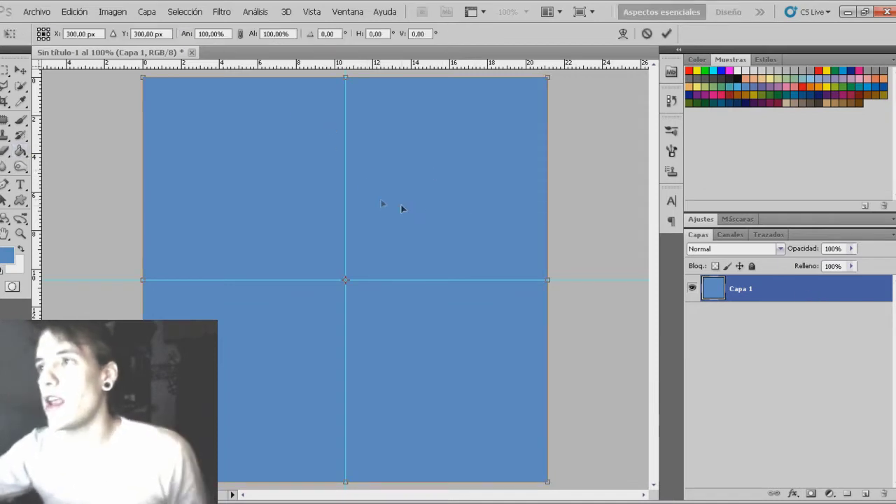
Step: Commit the transform and zoom out to 66.7% around the blue square
left_click(667, 32)
key("z")
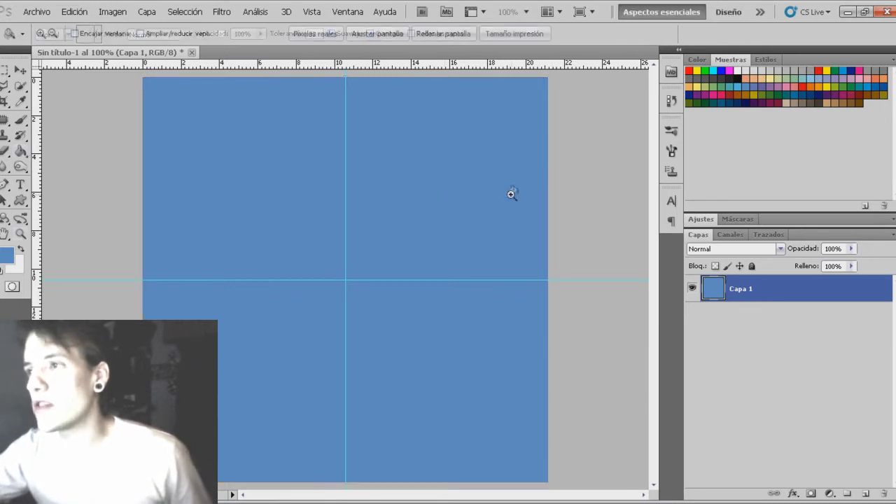
left_click(437, 201, "alt")
key("g")
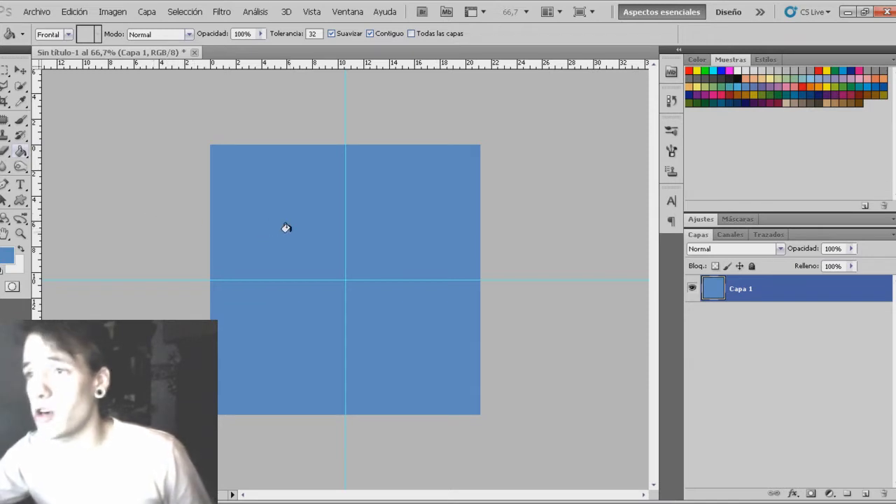
key("z")
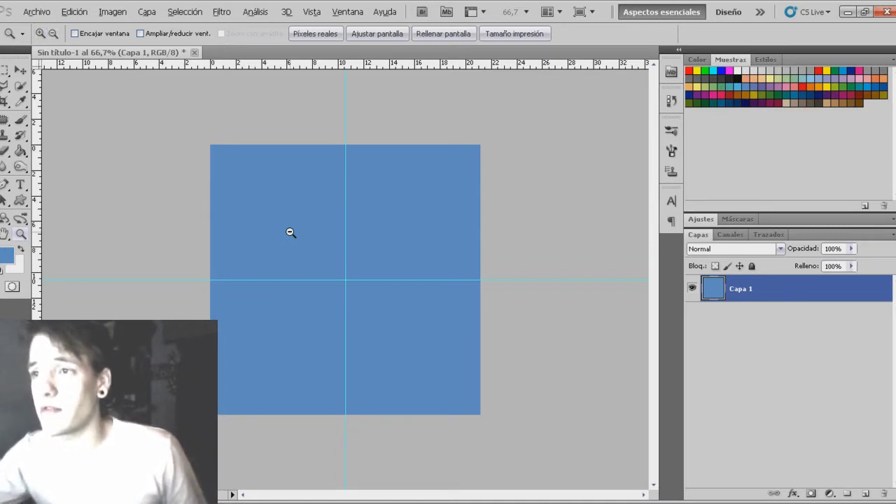
key("alt")
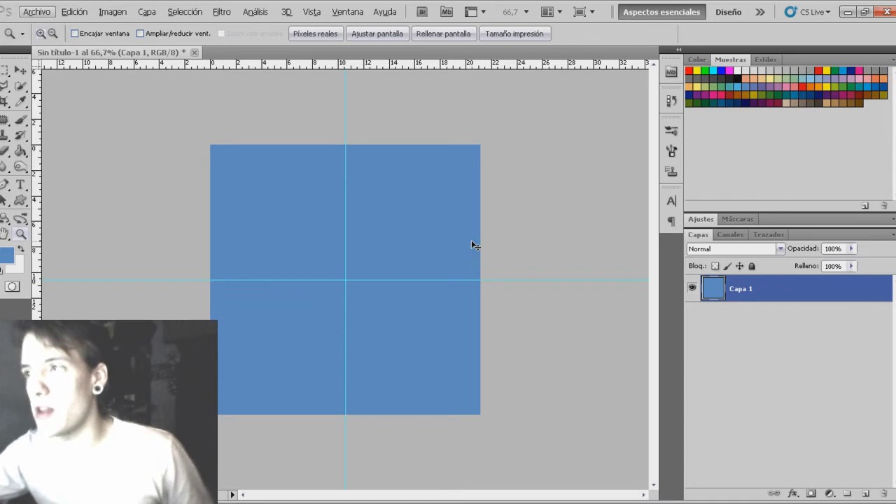
left_click(775, 290)
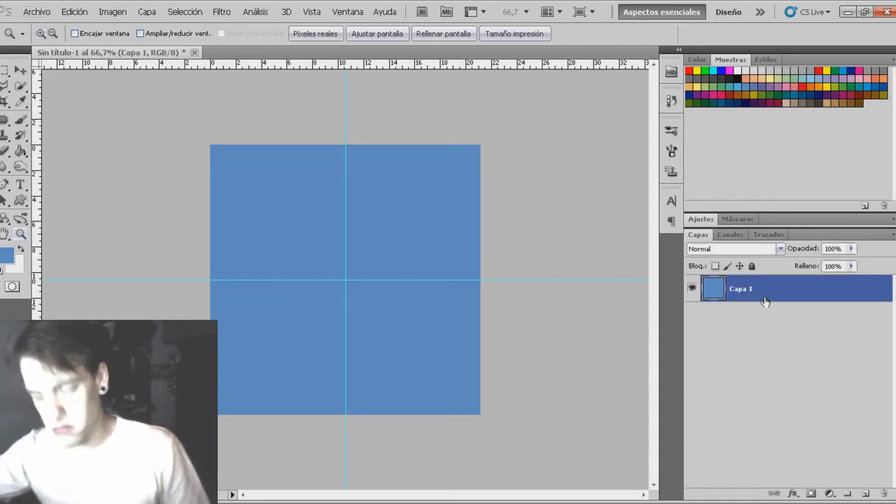
key("ctrl+t")
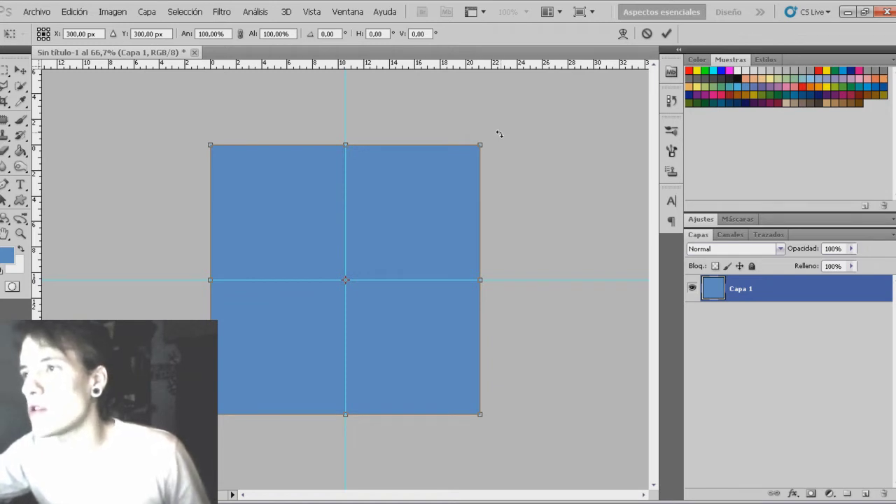
Step: Rotate the blue square 45° and commit, leaving a blue octagon
left_click_drag(509, 146, 517, 163)
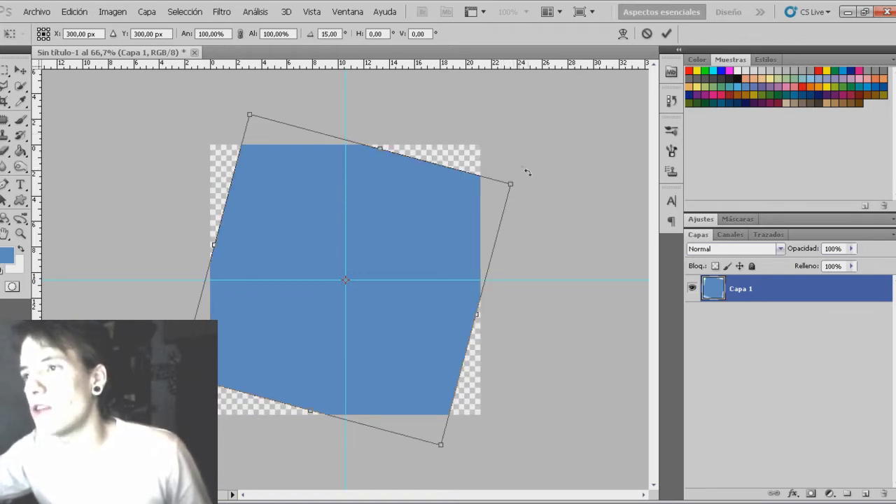
left_click_drag(544, 200, 559, 269)
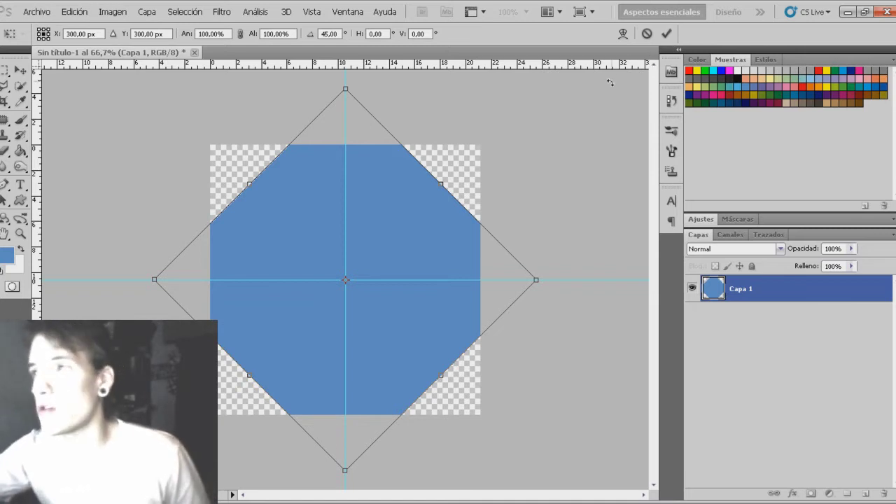
left_click(666, 34)
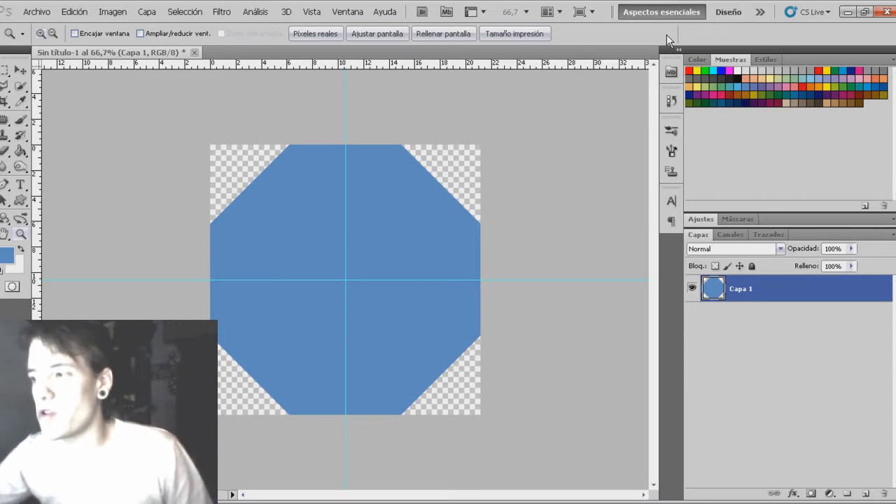
key("ctrl+t")
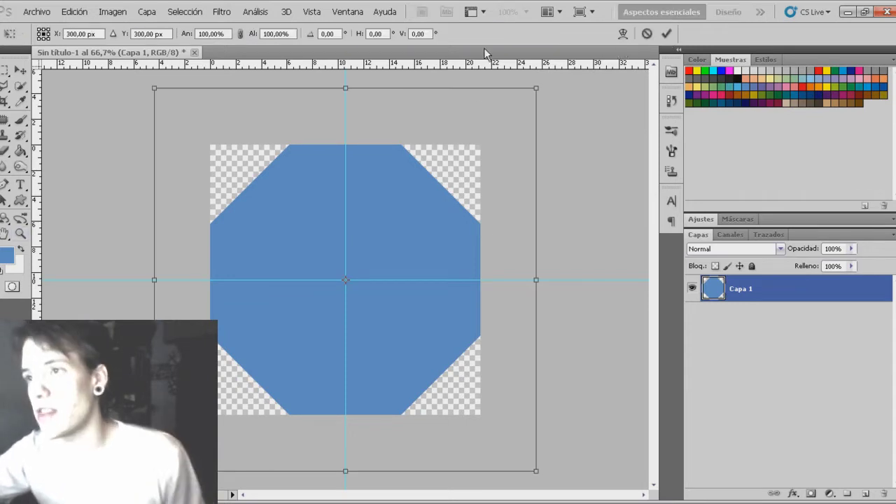
Step: Raise the blue octagon until its bottom tip meets the horizontal centre guide
left_click_drag(395, 264, 390, 171)
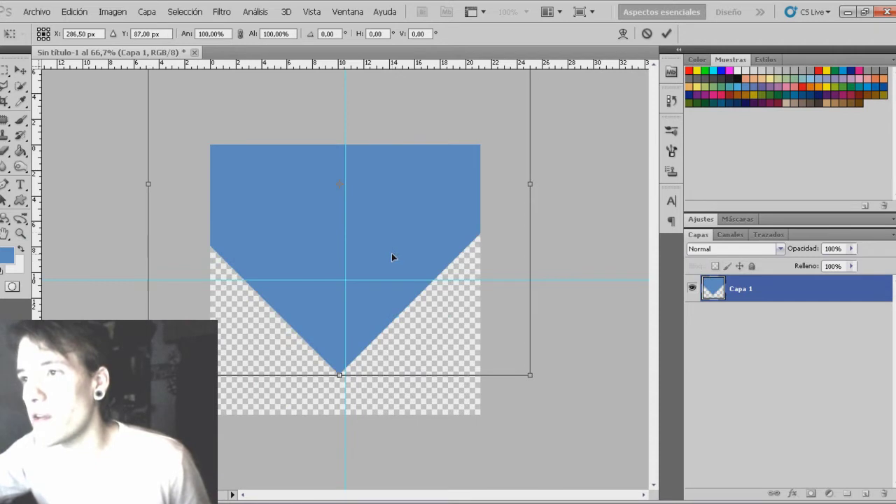
key("Escape")
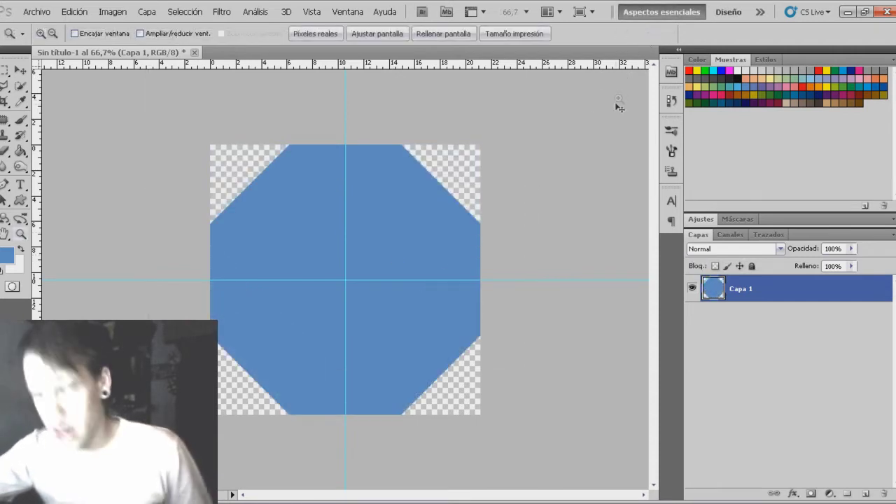
key("ctrl+t")
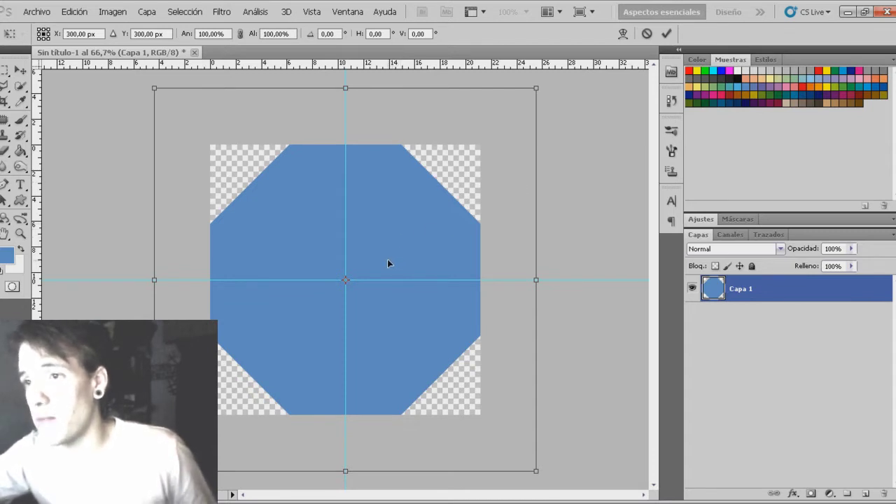
mouse_move(389, 263)
left_mouse_down()
mouse_move(392, 247)
mouse_move(392, 314)
mouse_move(394, 254)
mouse_move(386, 252)
mouse_move(385, 310)
mouse_move(390, 146)
mouse_move(384, 254)
mouse_move(306, 254)
mouse_move(388, 226)
mouse_move(476, 230)
mouse_move(411, 239)
mouse_move(385, 264)
left_mouse_up()
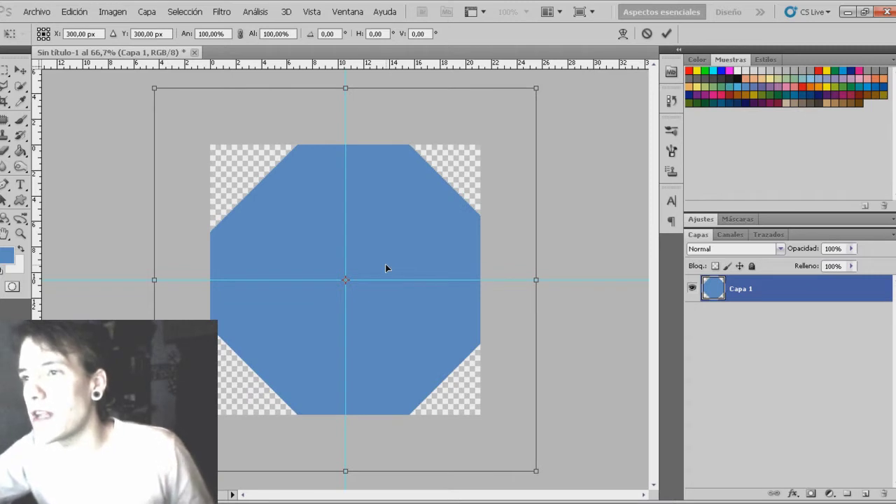
left_click_drag(385, 264, 386, 130)
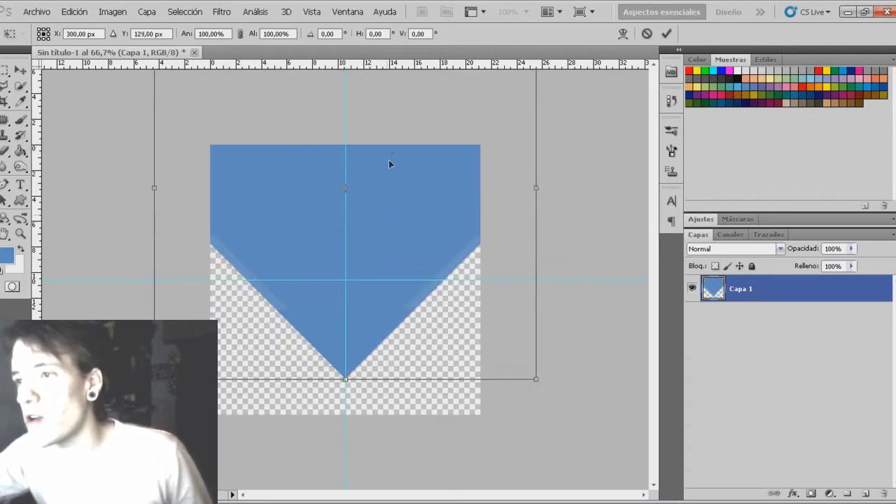
left_click_drag(383, 238, 383, 179)
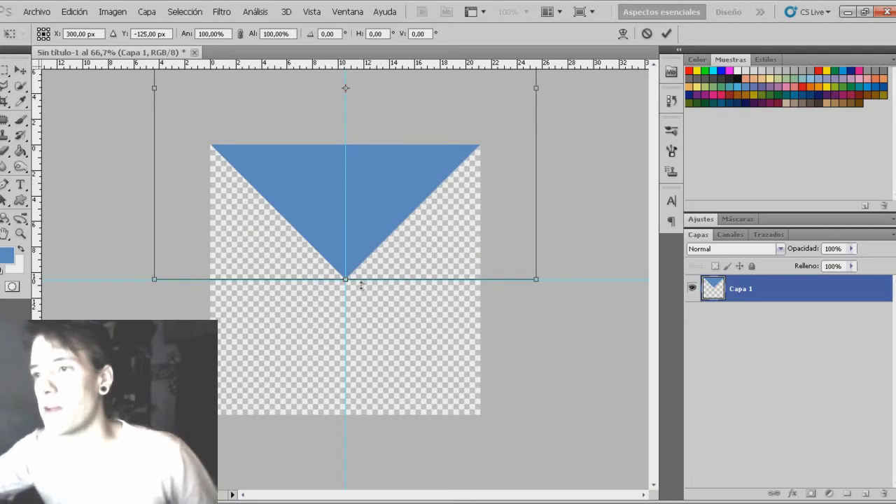
left_click(666, 34)
key("z")
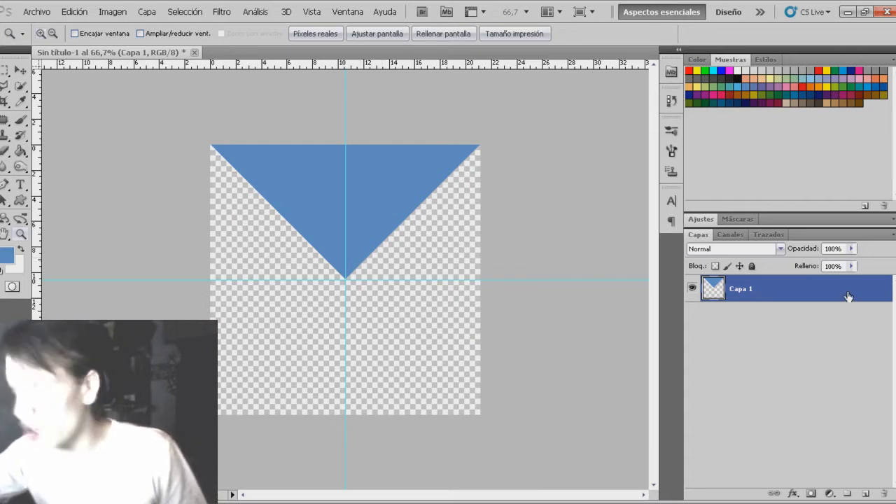
key("ctrl+j")
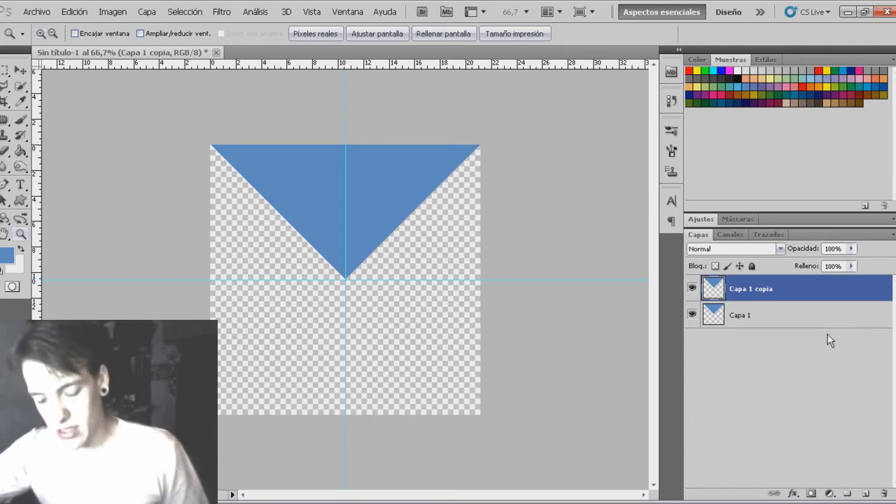
Step: Position the flipped triangle copy below the original, tips meeting at the centre
key("ctrl+t")
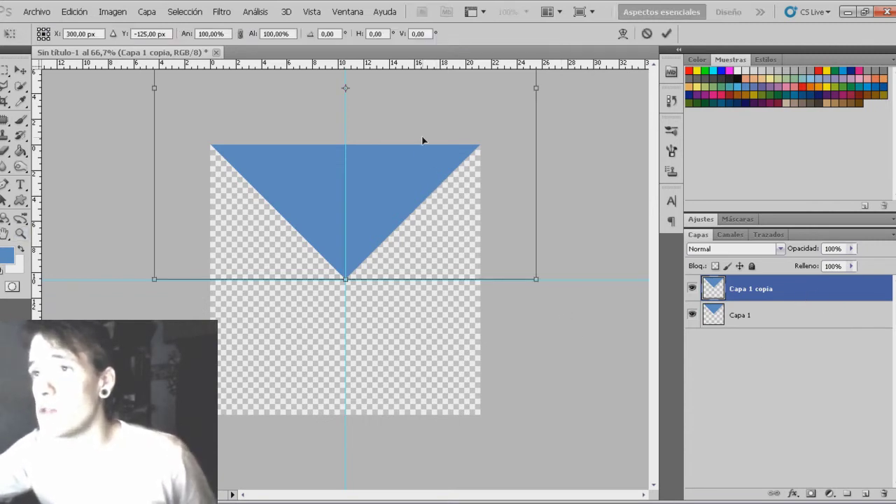
left_click_drag(401, 106, 391, 338)
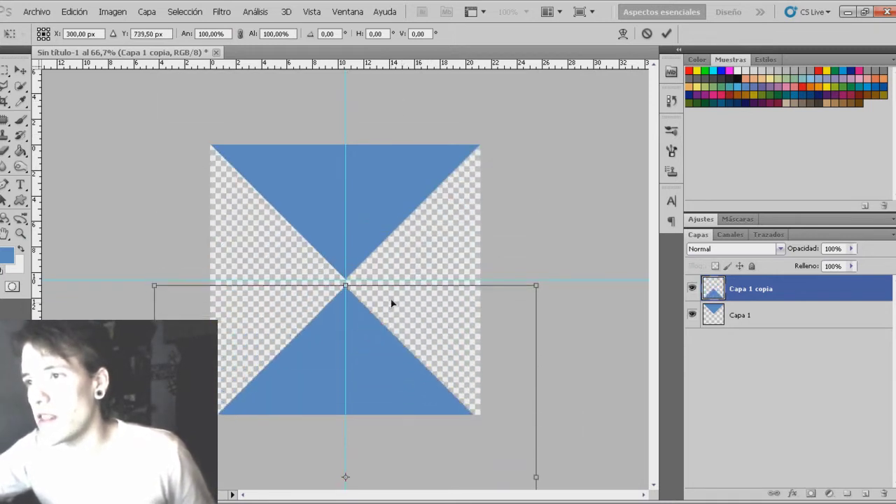
left_click_drag(392, 337, 393, 299)
left_click(667, 34)
key("z")
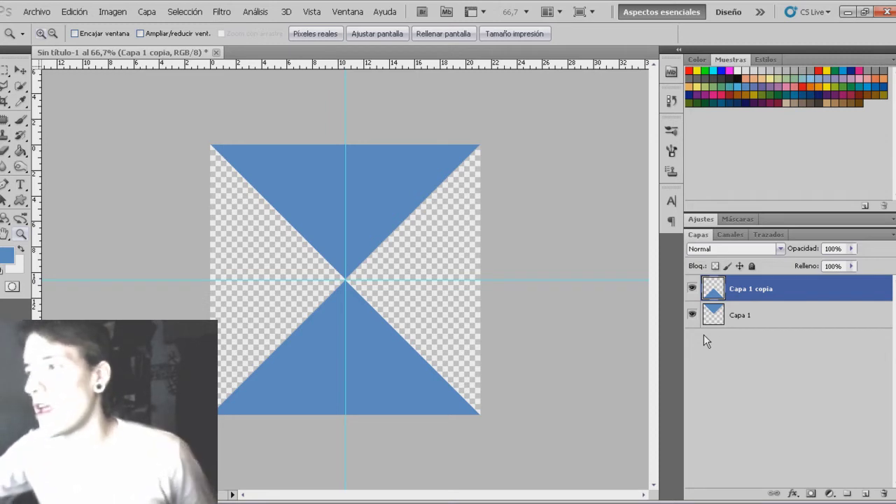
left_click_drag(744, 316, 765, 306)
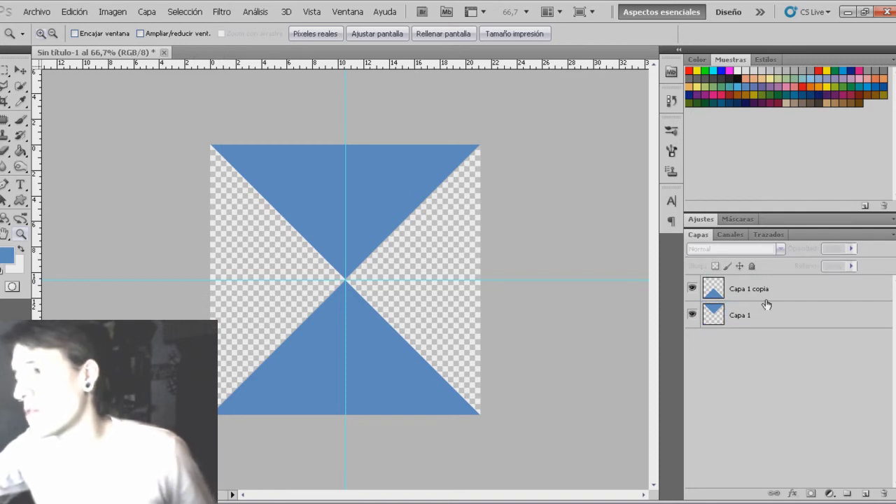
Step: Merge the two triangle layers into one hourglass layer with Combinar capas
left_click(766, 298)
left_click(764, 317, "shift")
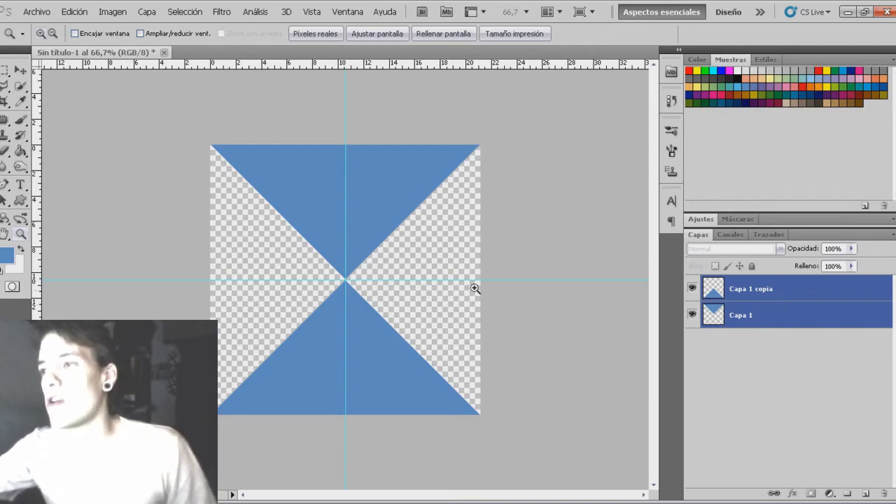
left_click(855, 394)
left_click(796, 315)
left_click(790, 292, "shift")
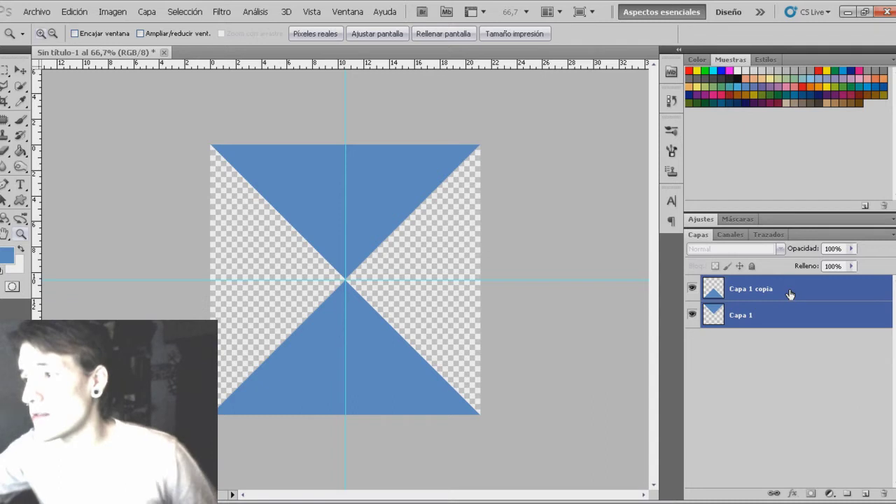
right_click(790, 290)
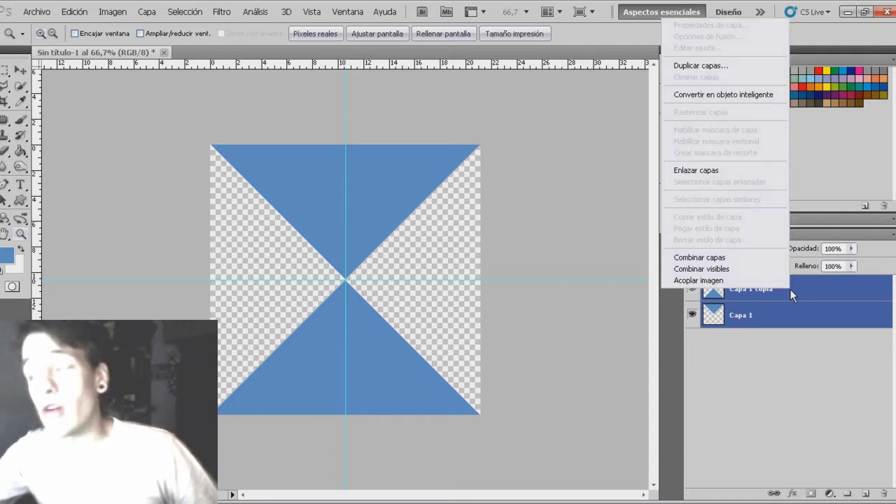
left_click(736, 260)
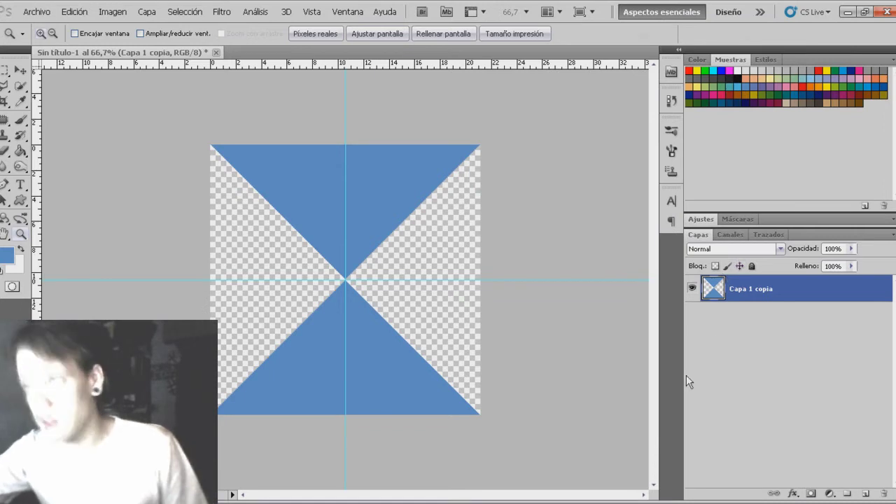
key("ctrl+t")
left_click_drag(420, 261, 441, 280)
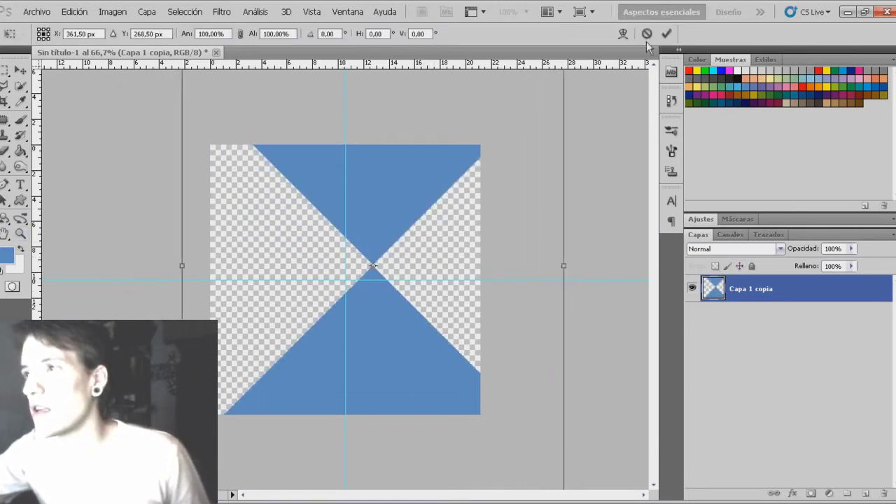
key("Return")
key("z")
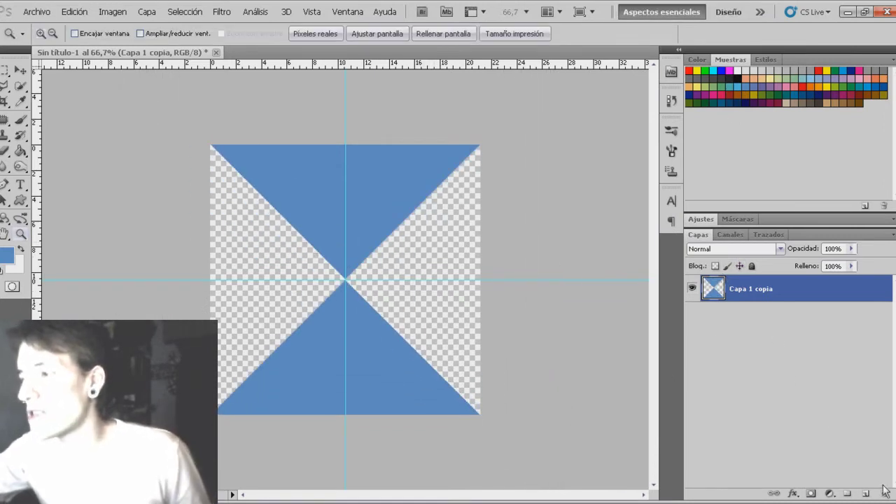
Step: Add a new empty layer and fill it with a pink swatch colour
left_click(792, 352)
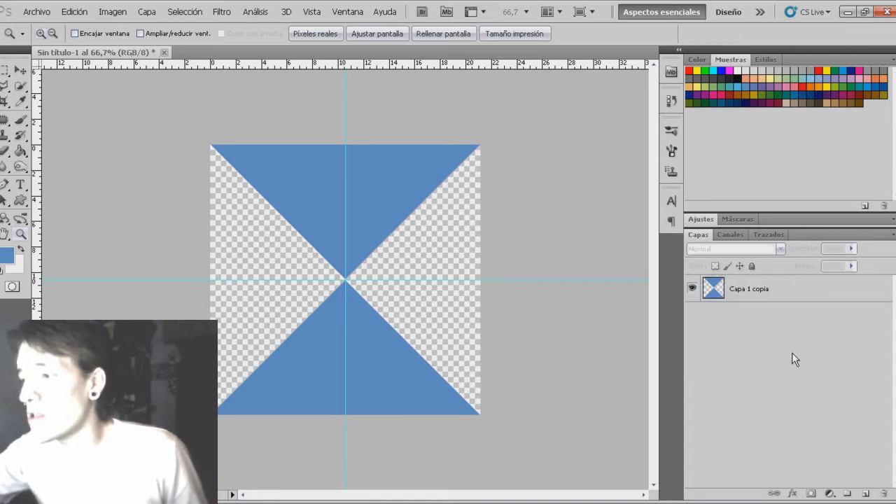
left_click(865, 493)
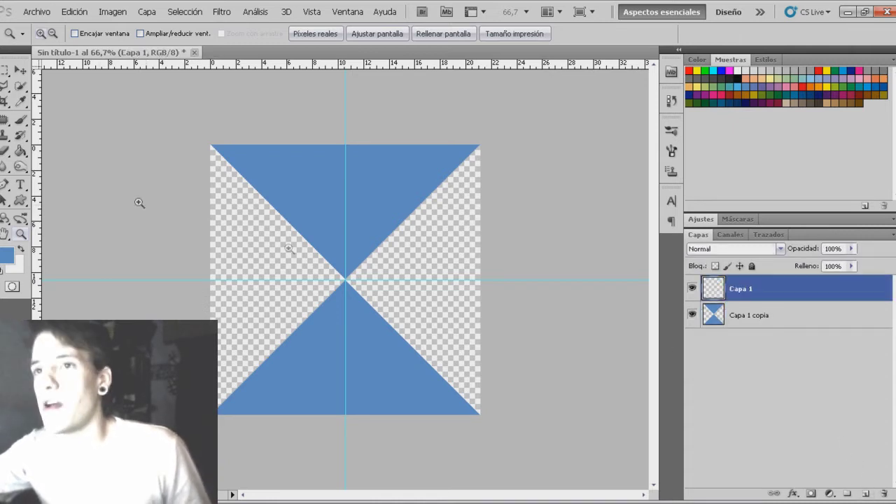
left_click(20, 150)
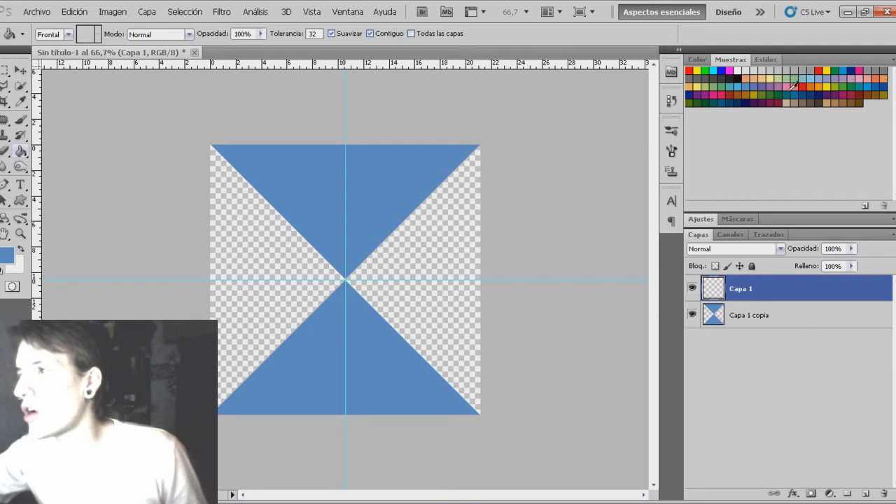
left_click(793, 84)
left_click(466, 285)
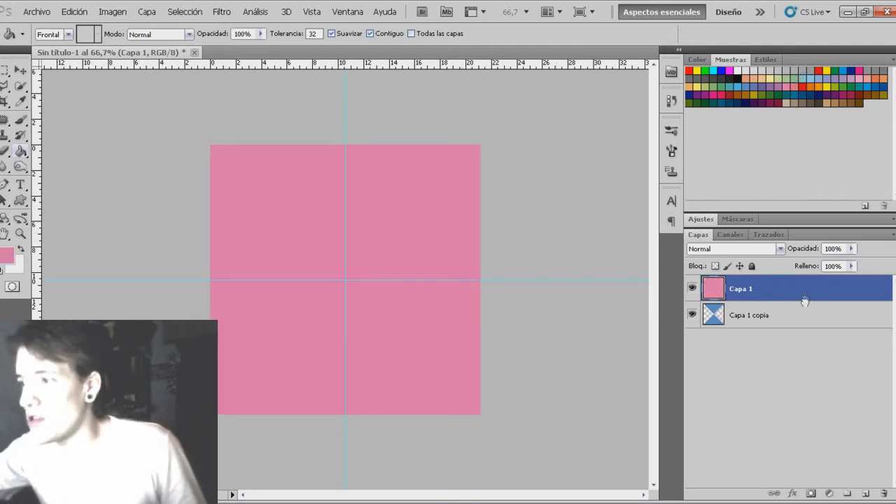
Step: Move the pink layer beneath the hourglass and drag the group photo into the document
left_click_drag(805, 297, 801, 371)
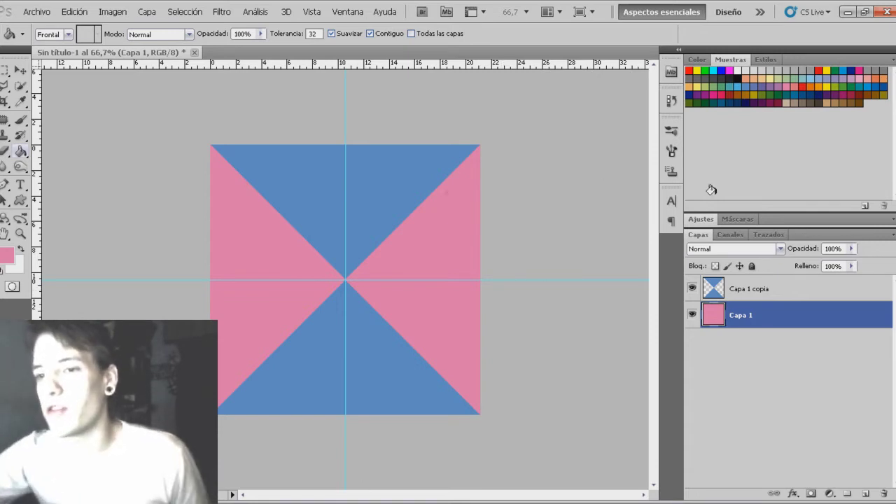
left_click(849, 11)
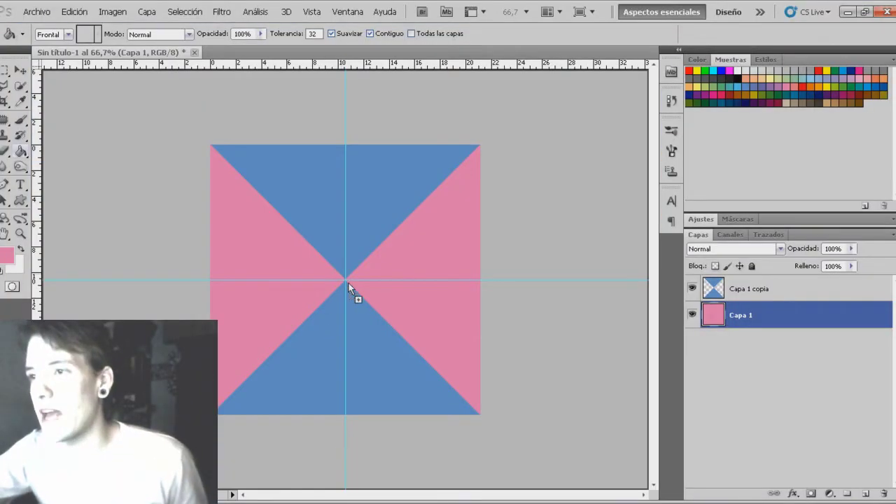
left_click_drag(349, 287, 355, 289)
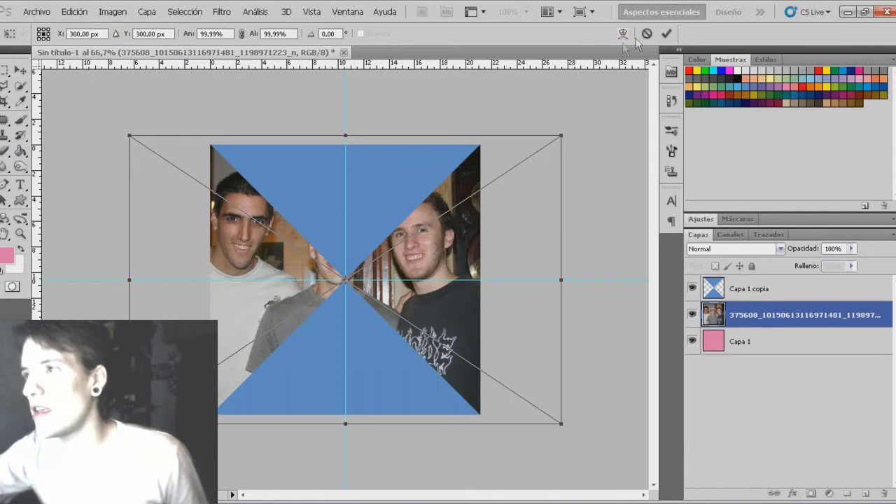
Step: Place the group photo above the hourglass layer and nudge it slightly right
left_click(666, 33)
left_click_drag(810, 288, 810, 284)
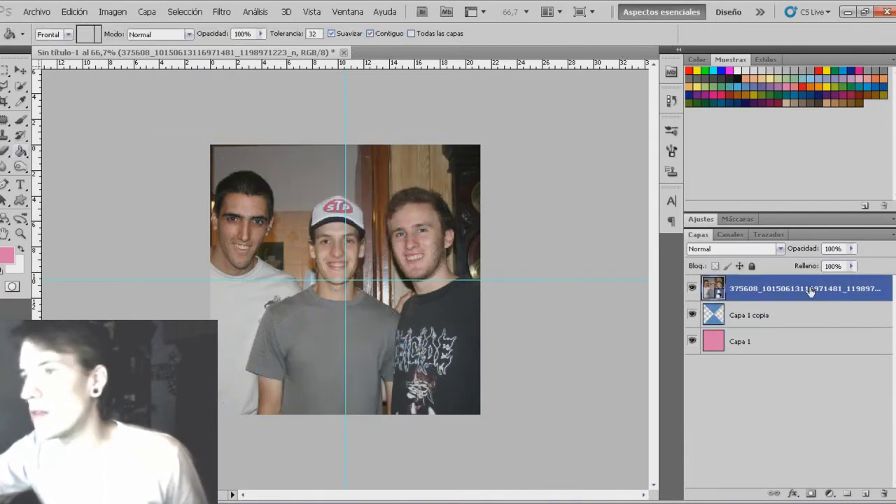
key("ctrl+t")
left_click_drag(417, 270, 428, 271)
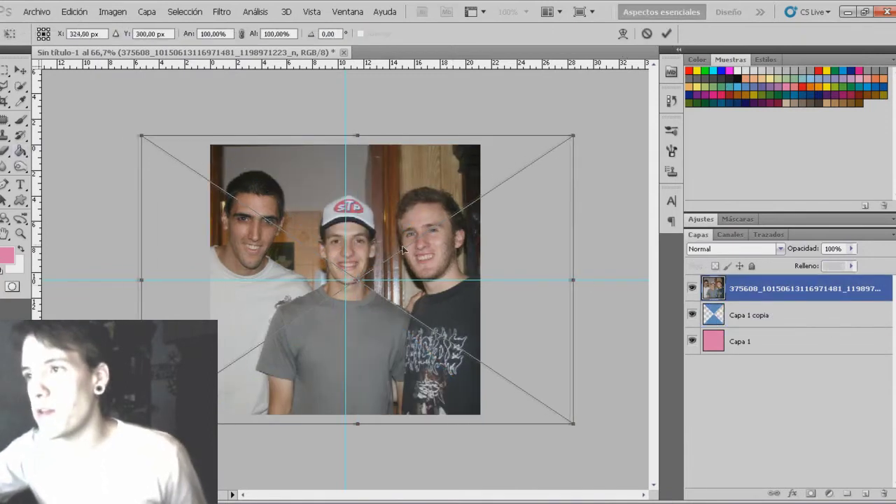
left_click(665, 32)
Step: Hide the guides and zoom to 212% around the middle man's face
key("z")
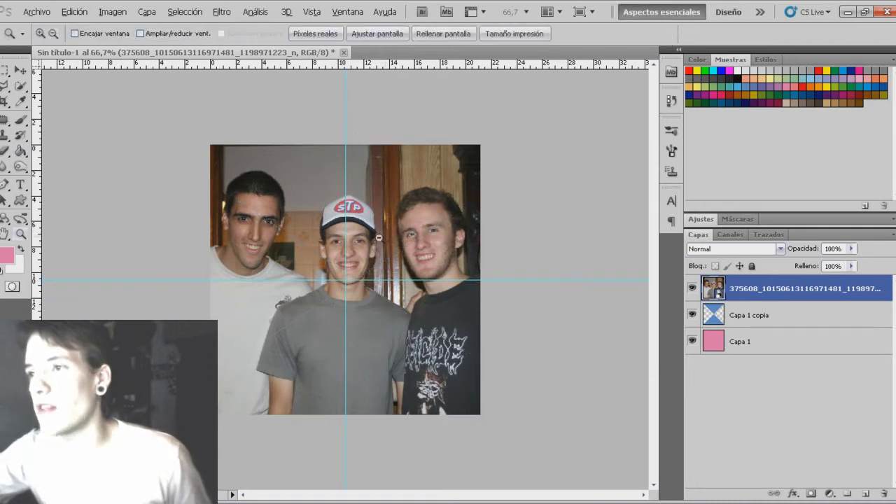
left_click(341, 268, "alt")
key("ctrl+1")
key("g")
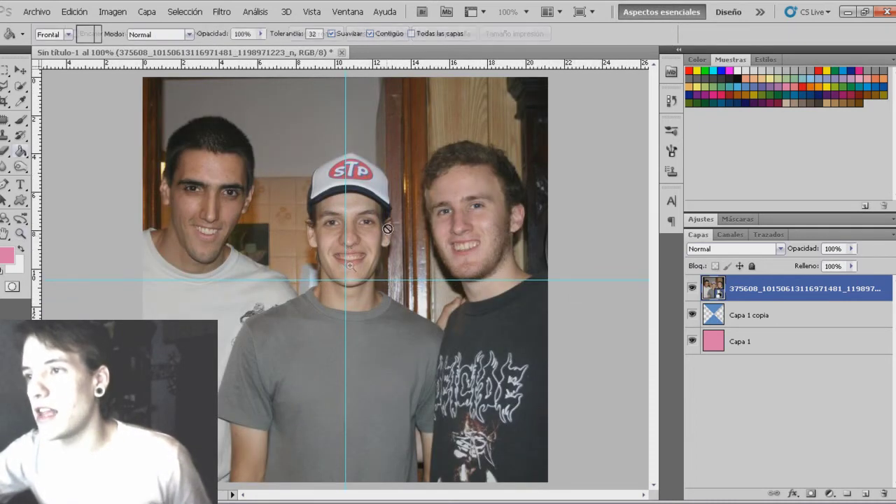
key("ctrl+h")
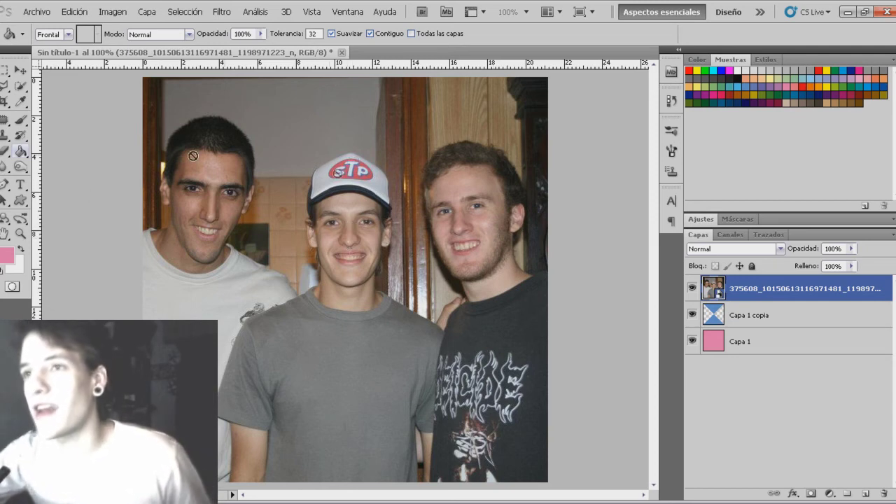
left_click(384, 204)
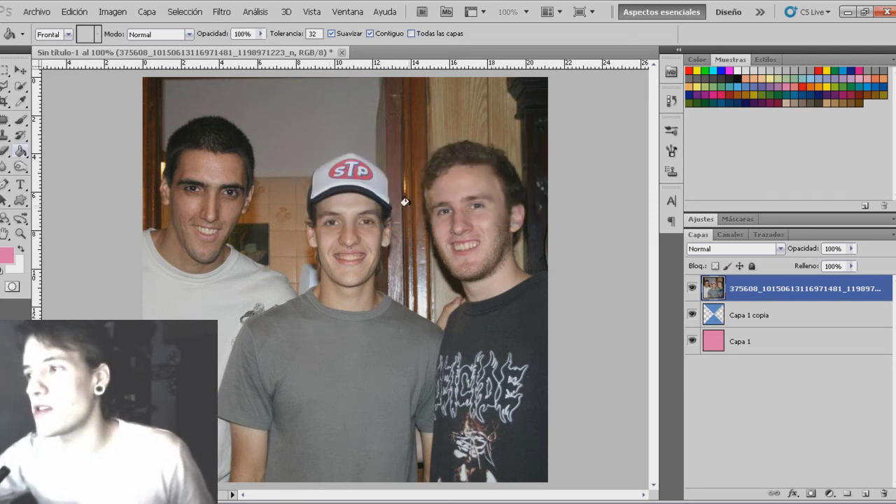
key("z")
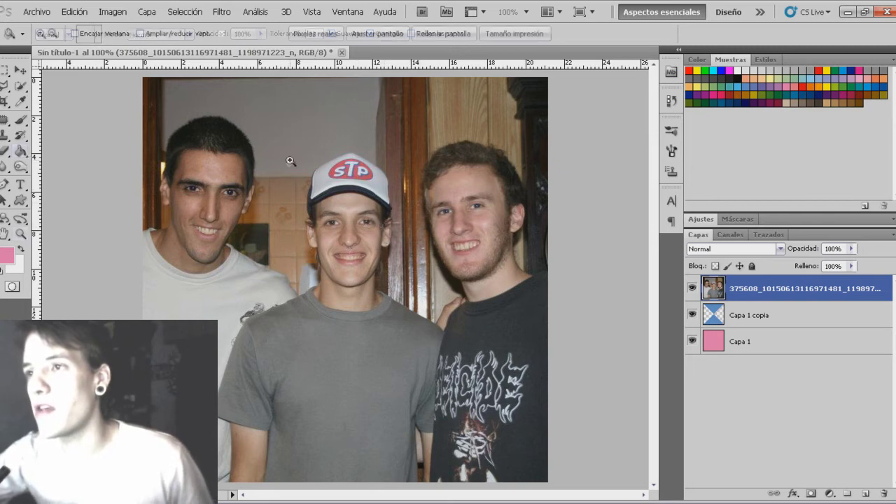
left_click_drag(271, 131, 397, 336)
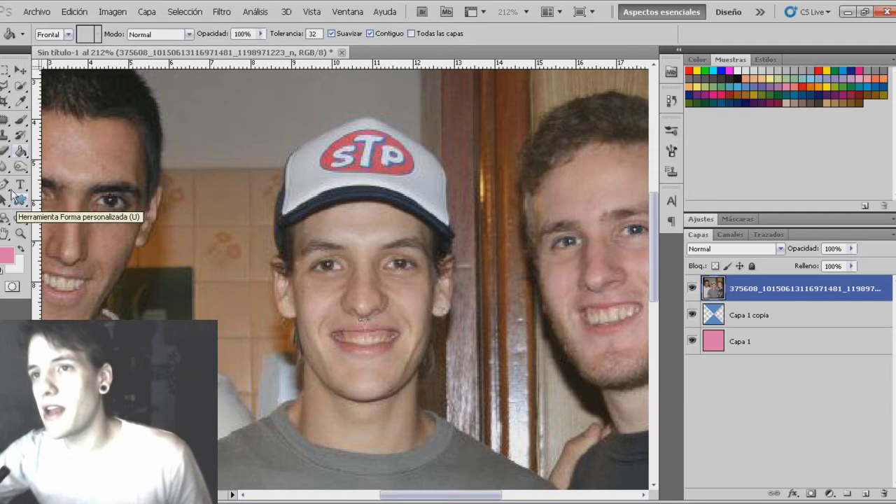
Step: Zoom in tightly and start a Pen path down the cap's left edge toward the face
left_click(4, 185)
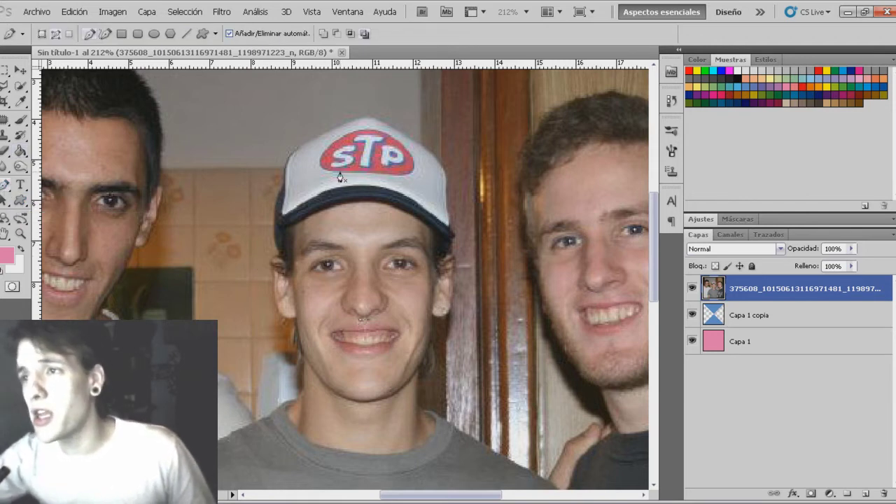
key("z")
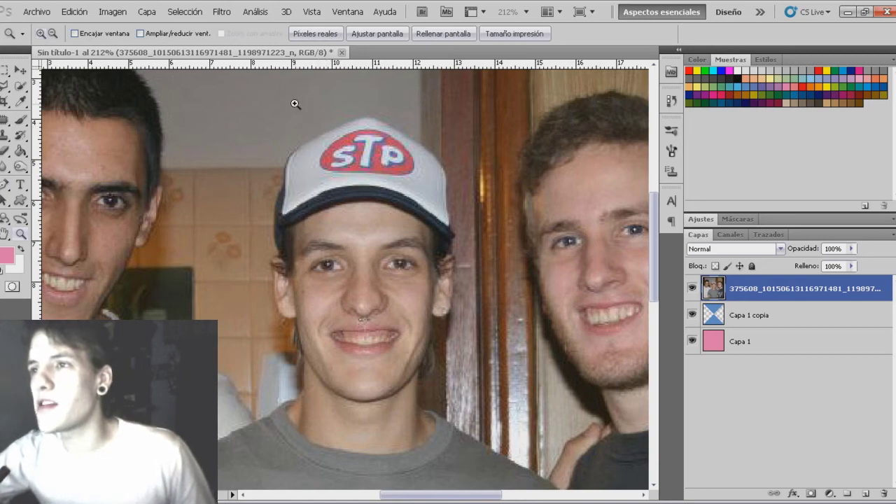
left_click_drag(331, 130, 362, 172)
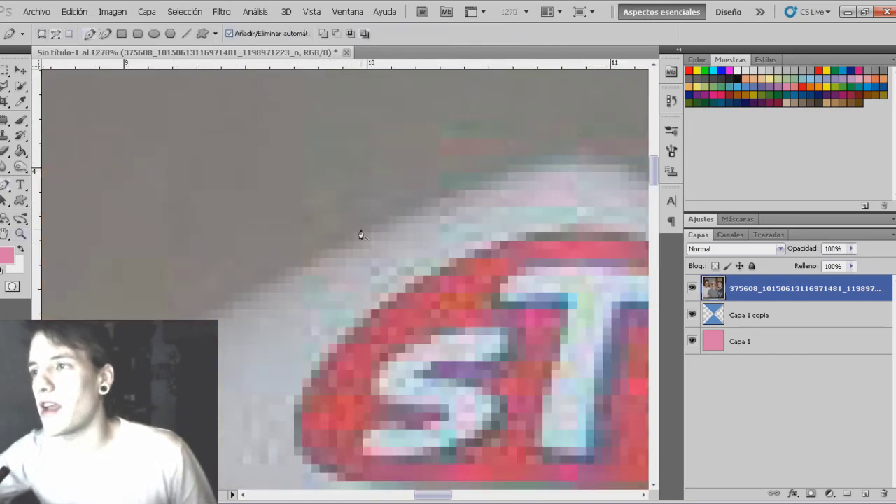
scroll(344, 224, "down", 1)
scroll(344, 226, "down", 1)
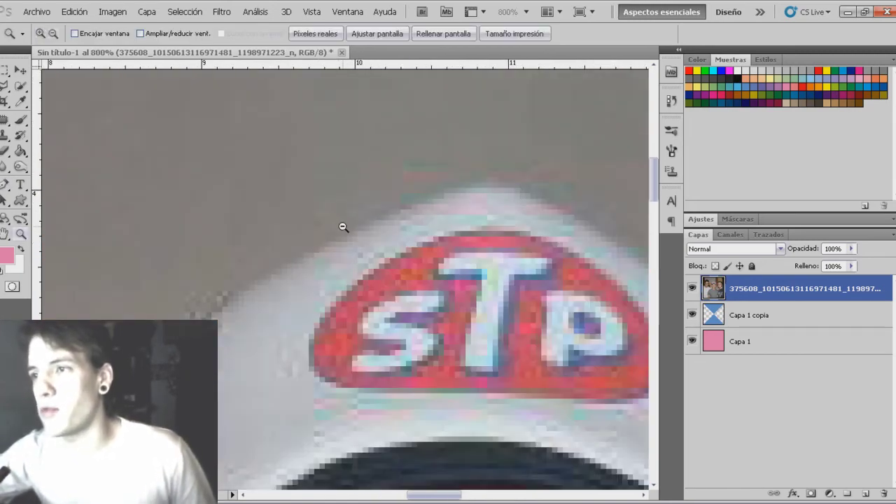
left_click_drag(357, 250, 403, 201)
key("p")
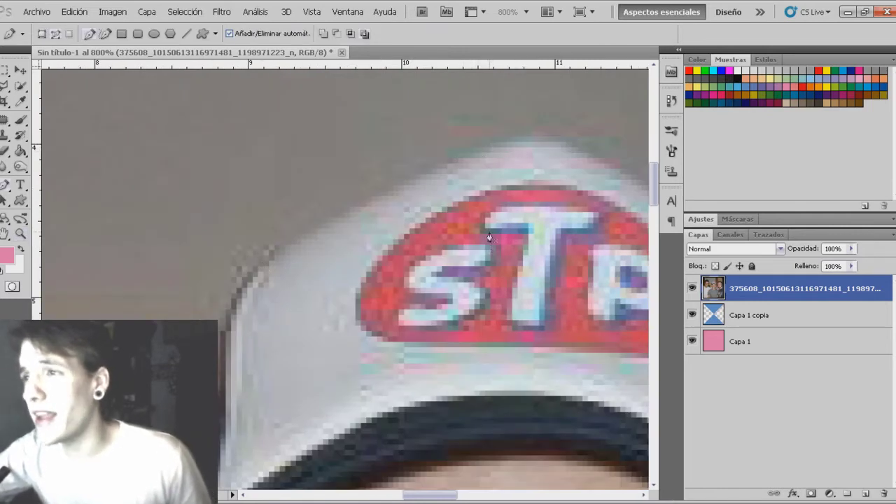
left_click_drag(368, 210, 322, 235)
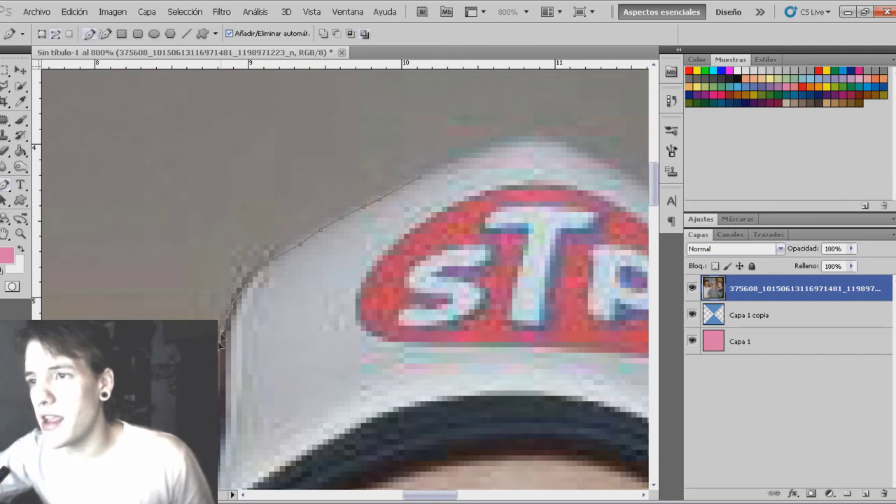
left_click_drag(240, 395, 313, 117)
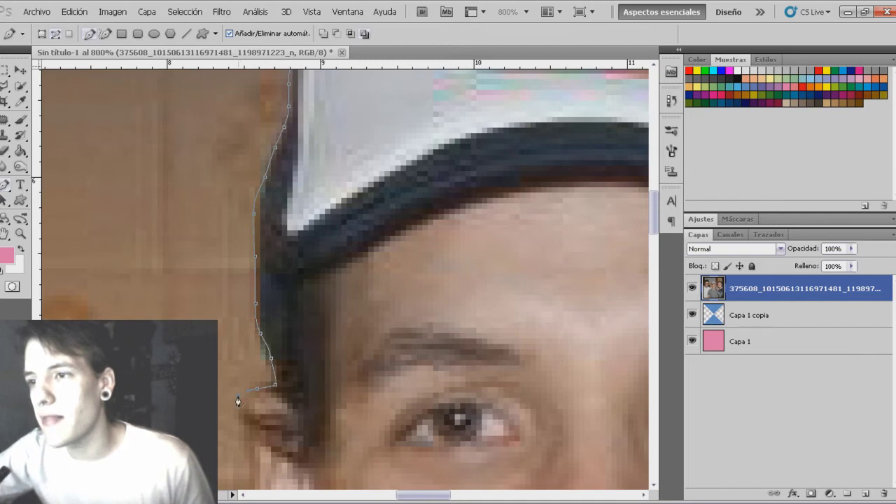
left_click_drag(238, 401, 216, 143)
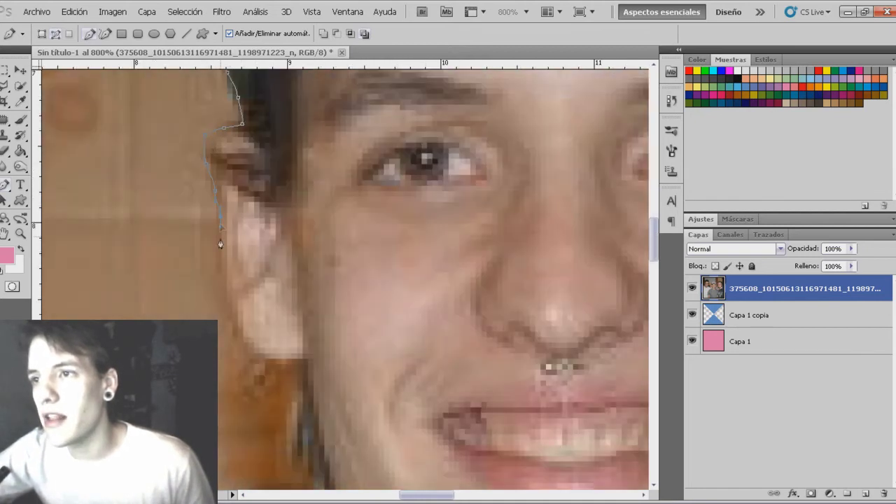
Step: Continue the path along the jaw, chin and right ear, then up the cap's right edge
left_click(273, 362)
left_click(305, 363)
mouse_move(344, 406)
left_mouse_down()
mouse_move(266, 149)
mouse_move(238, 181)
mouse_move(284, 291)
left_mouse_up()
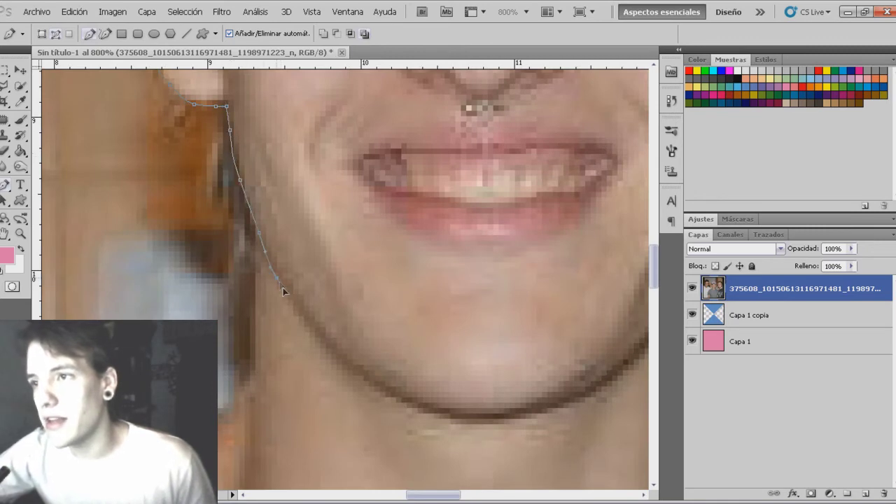
left_click_drag(411, 400, 489, 418)
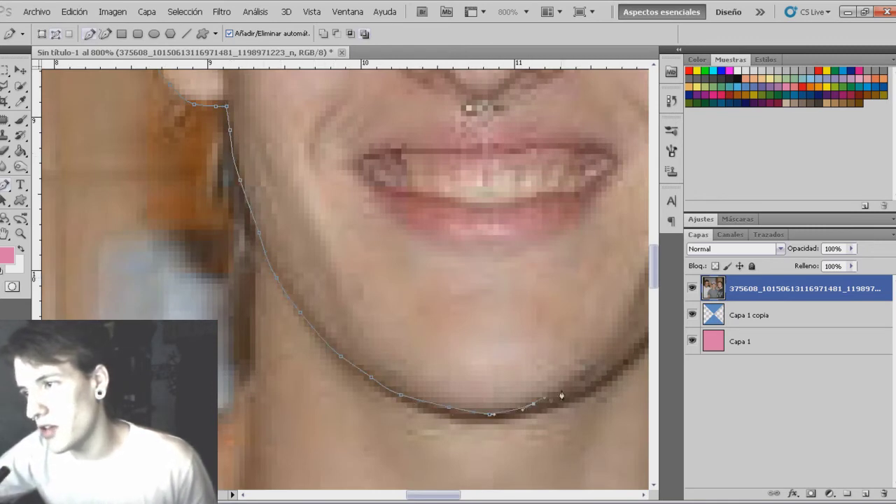
mouse_move(561, 396)
left_mouse_down()
mouse_move(612, 377)
mouse_move(383, 424)
mouse_move(443, 362)
left_mouse_up()
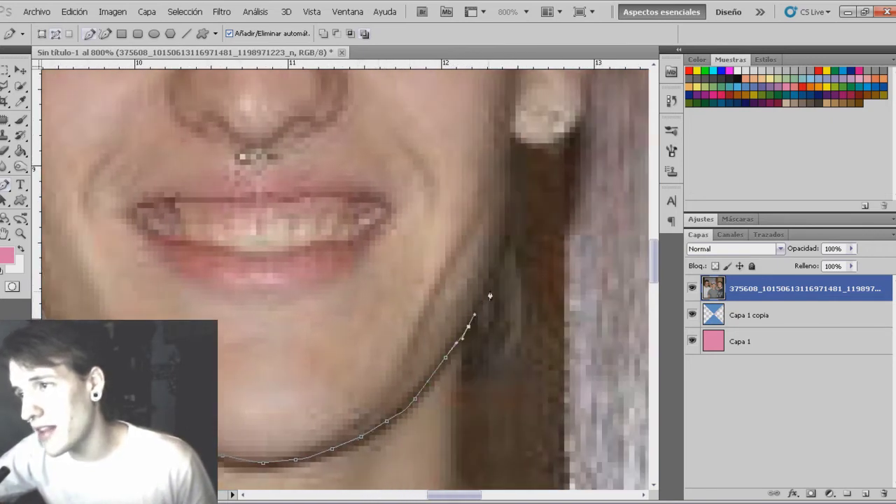
mouse_move(490, 296)
left_mouse_down()
mouse_move(515, 148)
mouse_move(509, 170)
left_mouse_up()
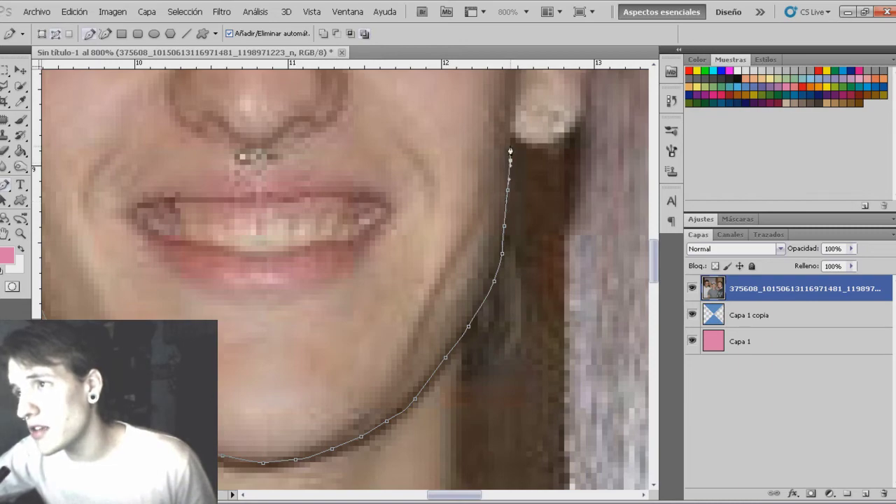
mouse_move(593, 119)
left_mouse_down()
mouse_move(412, 294)
mouse_move(412, 228)
left_mouse_up()
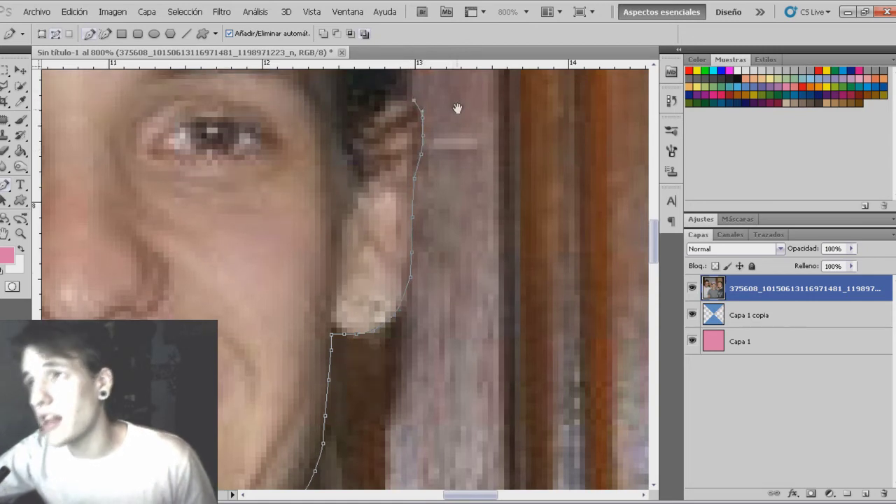
left_click_drag(416, 103, 458, 283)
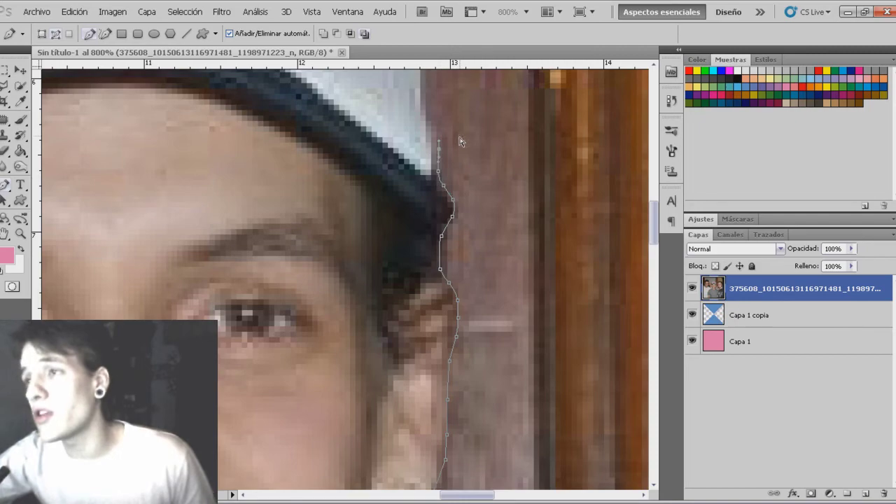
left_click_drag(460, 152, 522, 273)
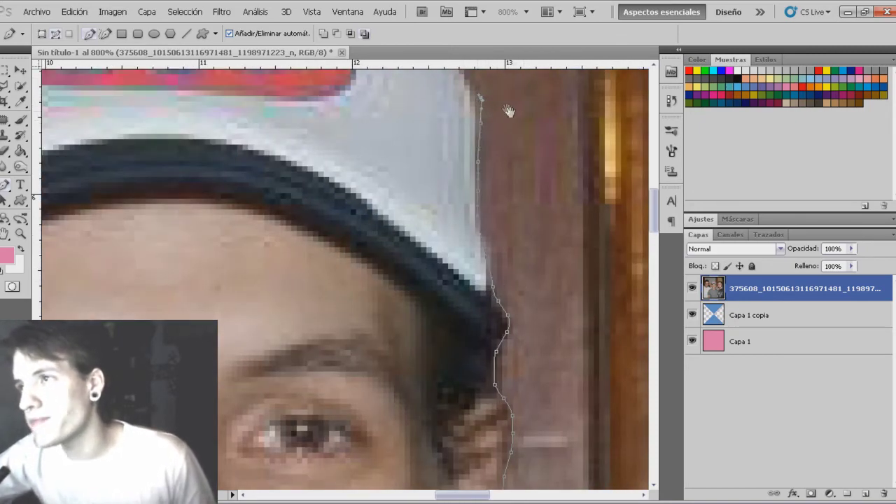
left_click_drag(506, 130, 505, 305)
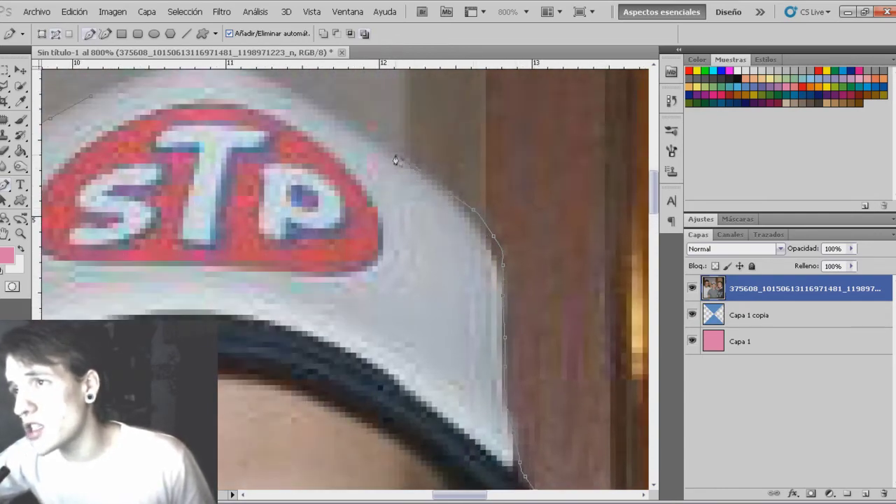
mouse_move(294, 96)
left_mouse_down()
mouse_move(476, 180)
mouse_move(398, 153)
left_mouse_up()
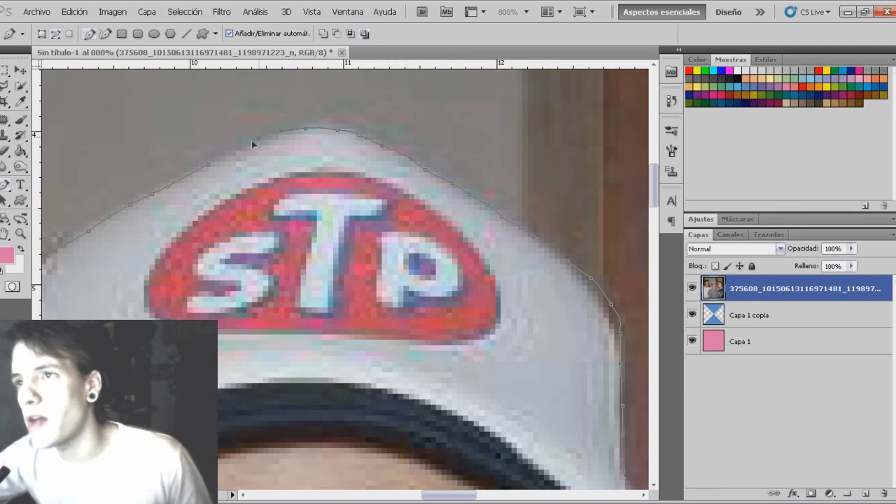
right_click(202, 177)
key("Escape")
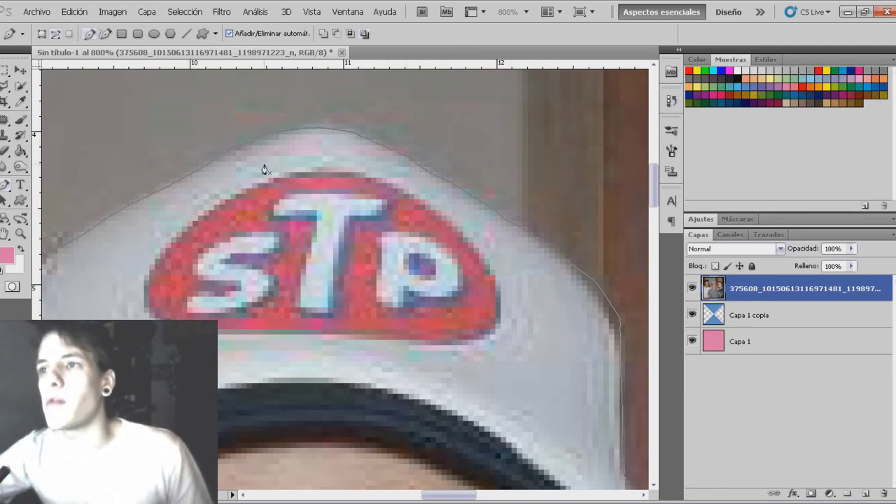
Step: Zoom out to see the faces and turn the traced path into a selection
key("z")
left_click(350, 234, "alt")
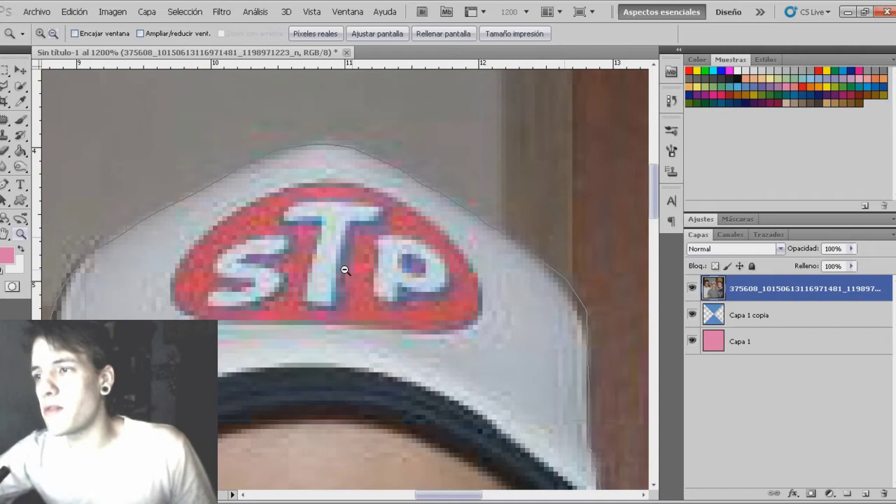
left_click(355, 312, "alt")
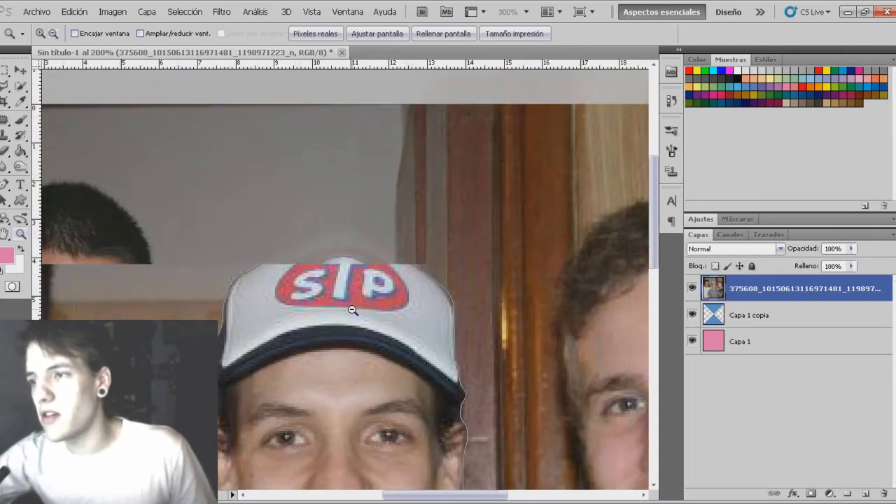
left_click(352, 310, "alt")
key("p")
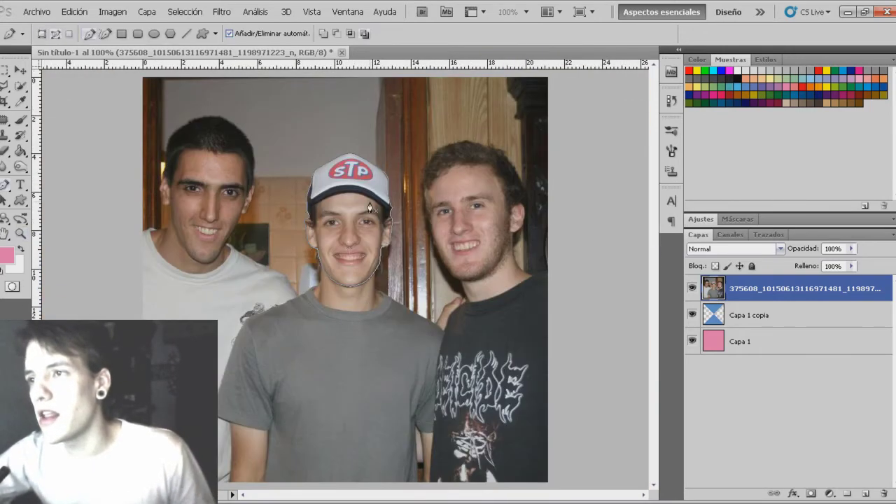
right_click(353, 228)
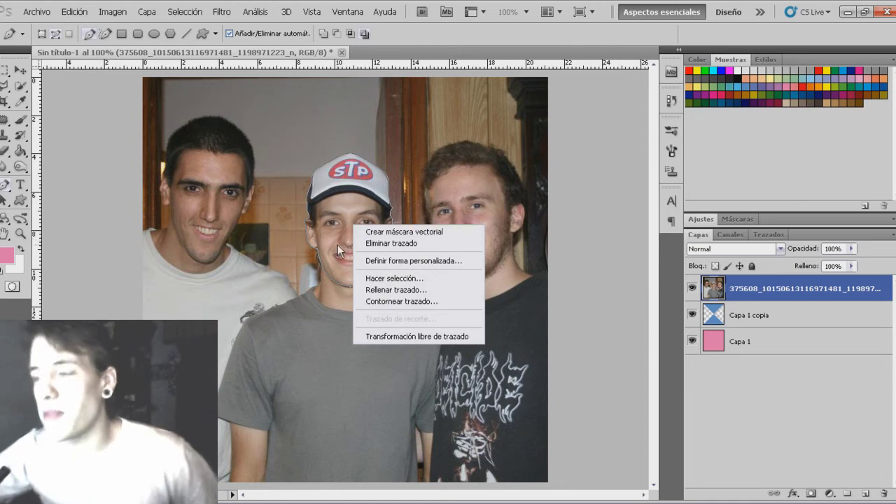
left_click(394, 278)
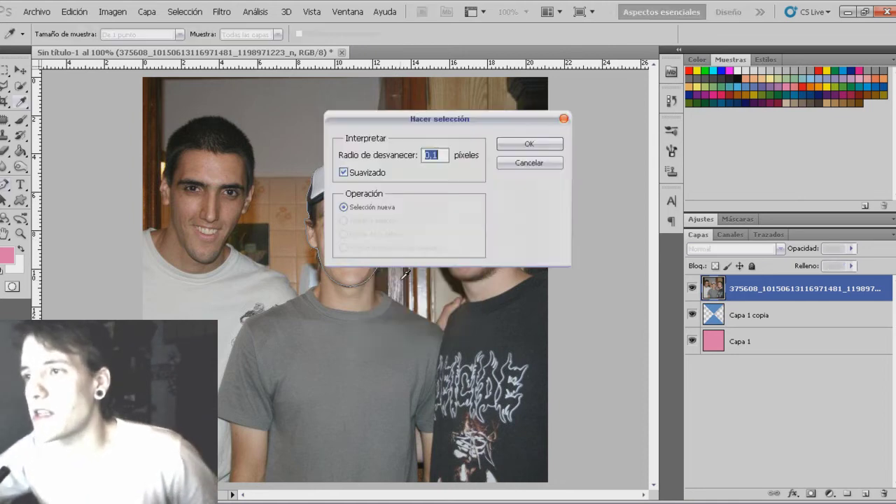
left_click(529, 144)
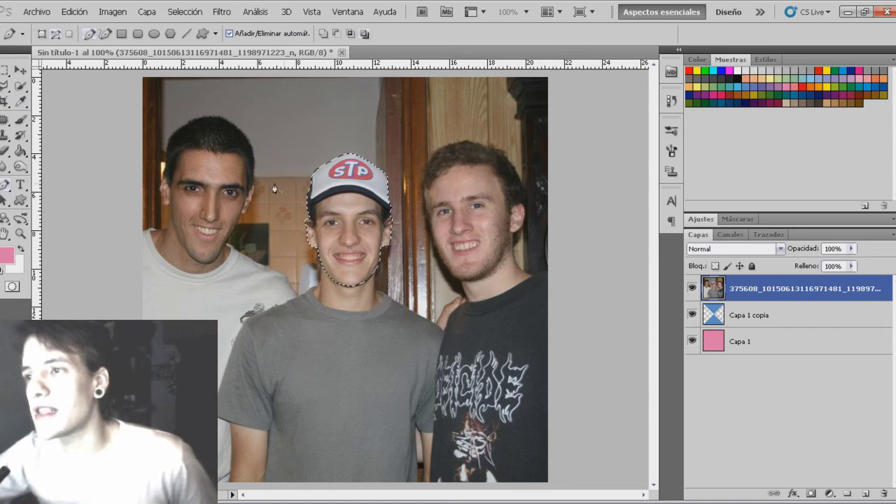
Step: Invert the selection with Seleccionar inverso, delete outside the face, then Deseleccionar
left_click(4, 74)
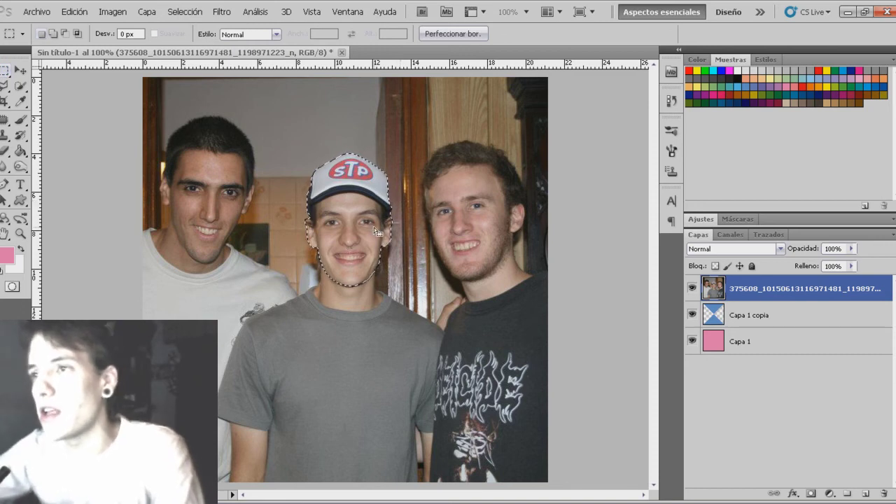
right_click(359, 201)
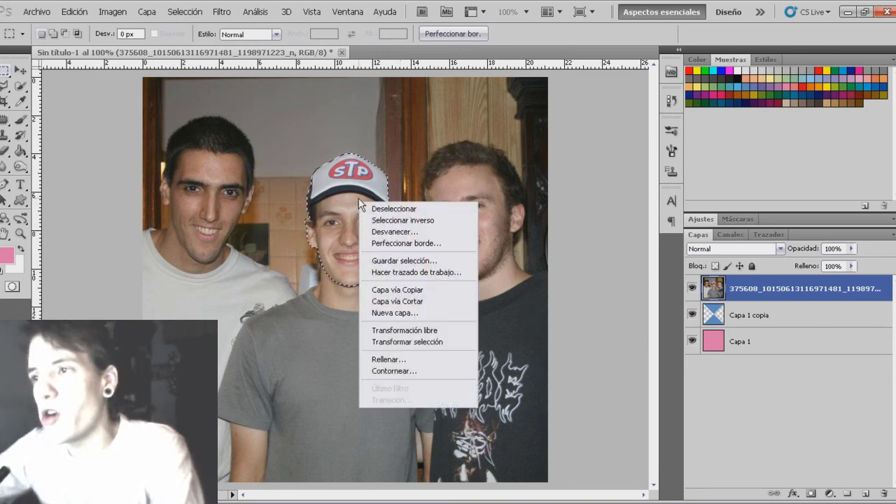
left_click(403, 222)
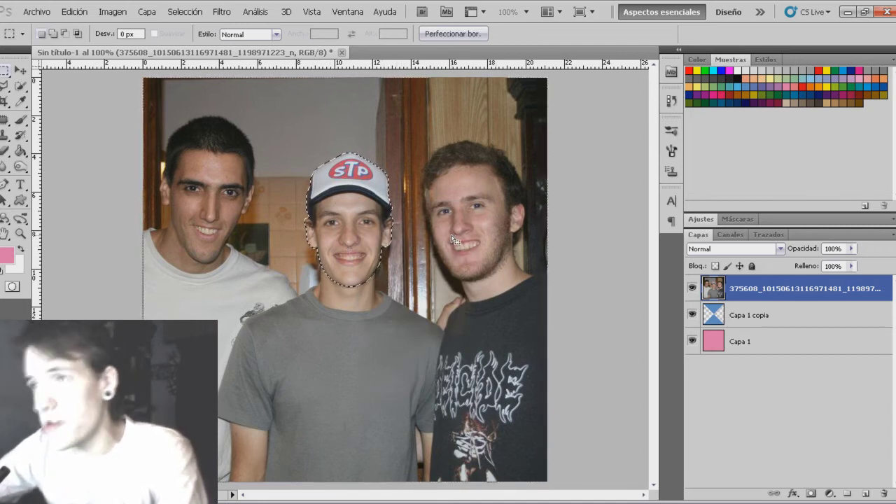
key("Delete")
right_click(339, 212)
left_click(371, 212)
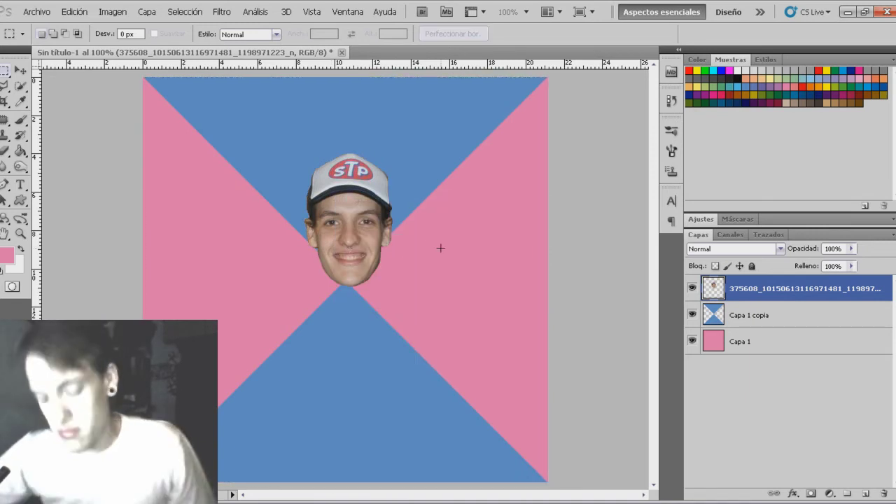
Step: Commit the face layer's unchanged transform and crop the document to the full square canvas
key("ctrl+t")
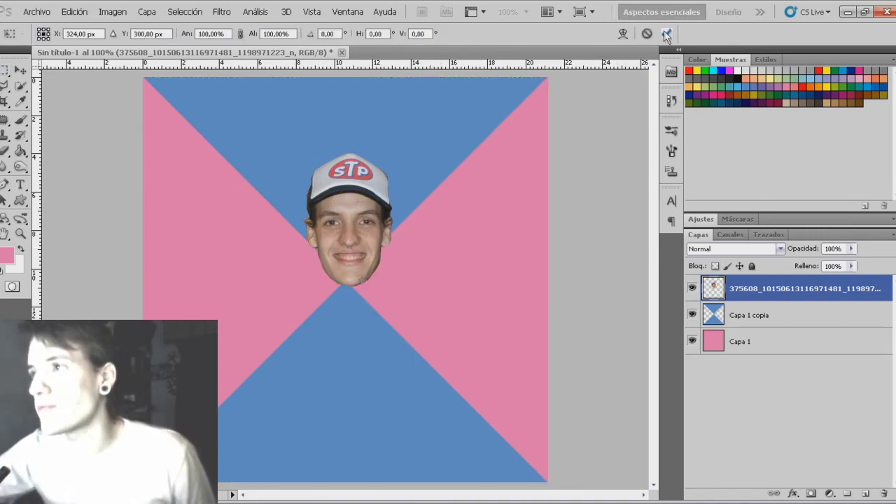
left_click(665, 36)
left_click(5, 100)
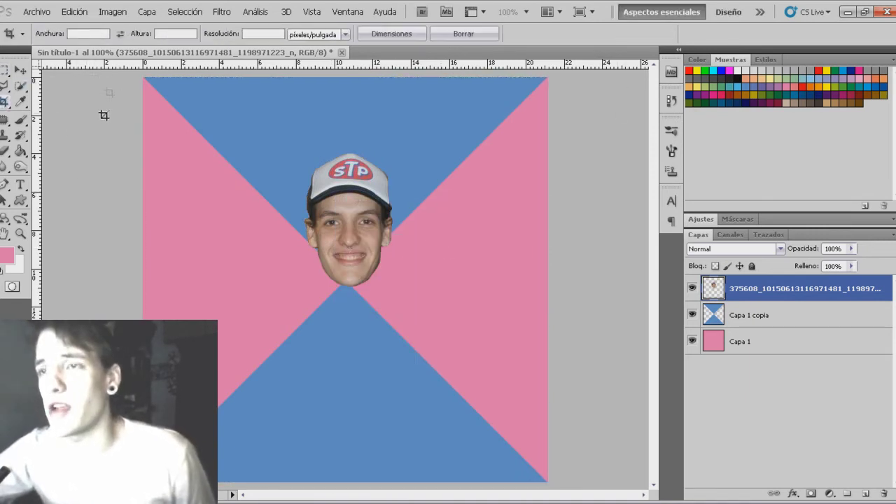
left_click_drag(104, 115, 280, 310)
scroll(194, 258, "up", 1)
scroll(194, 258, "down", 1)
scroll(193, 258, "down", 1)
key("Escape")
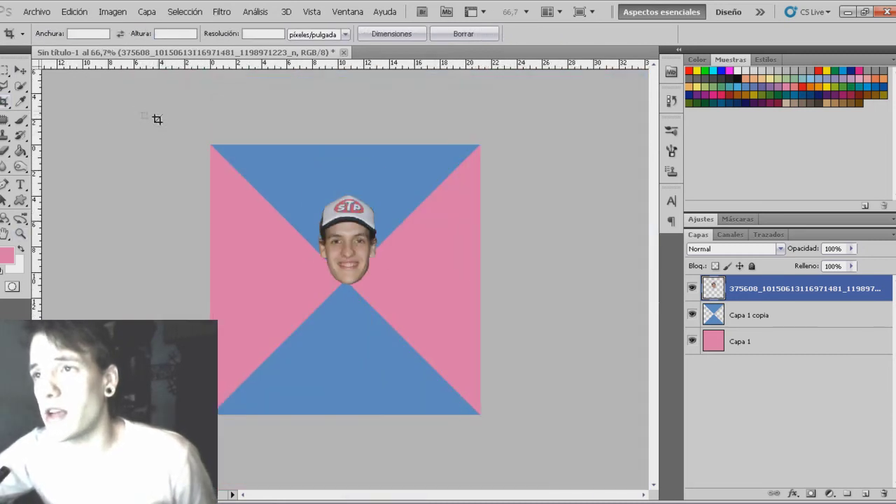
left_click_drag(210, 144, 480, 414)
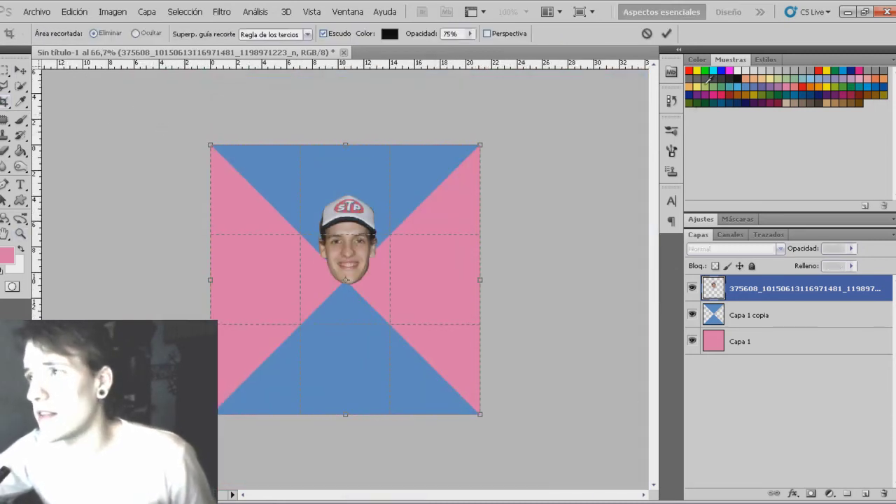
left_click(667, 34)
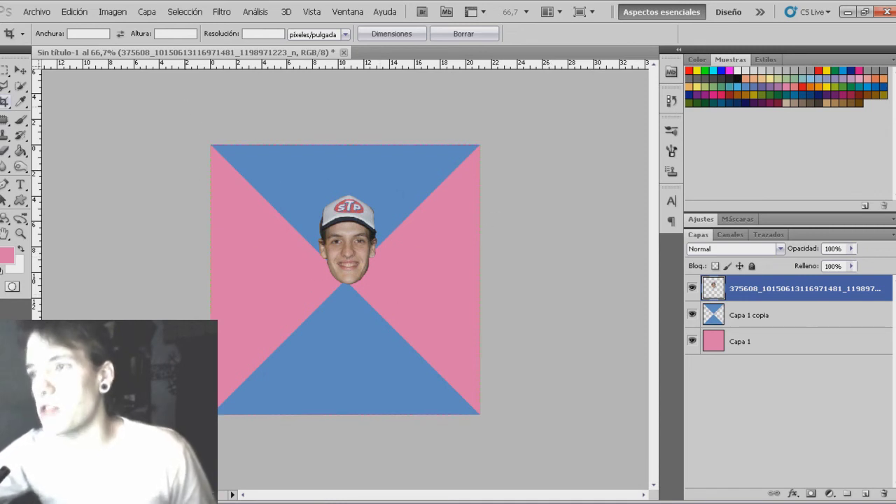
left_click_drag(211, 145, 480, 414)
left_click(669, 33)
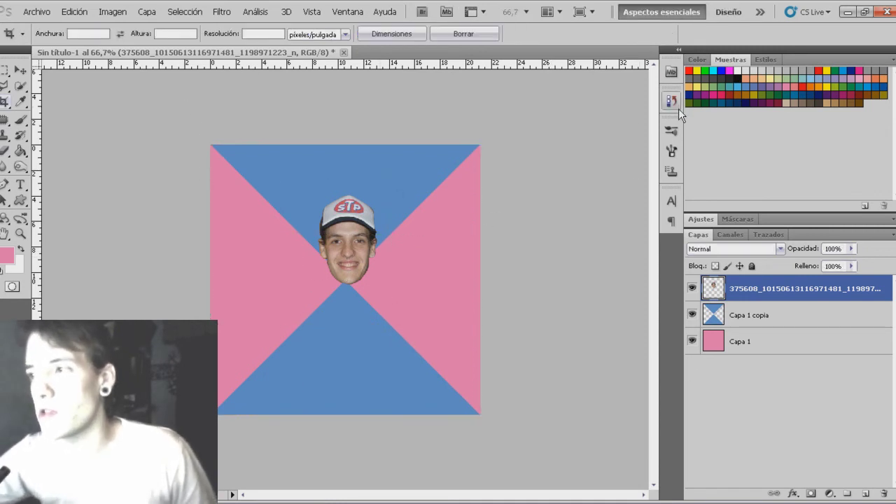
Step: Show the centre guides, then scale the face to about 77% on their crossing point
left_click(346, 272, "ctrl")
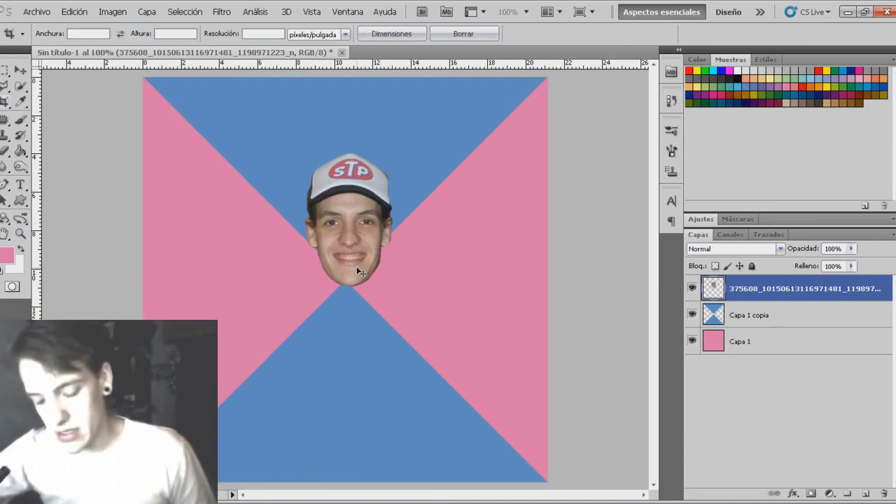
key("ctrl+t")
left_click_drag(396, 153, 424, 103)
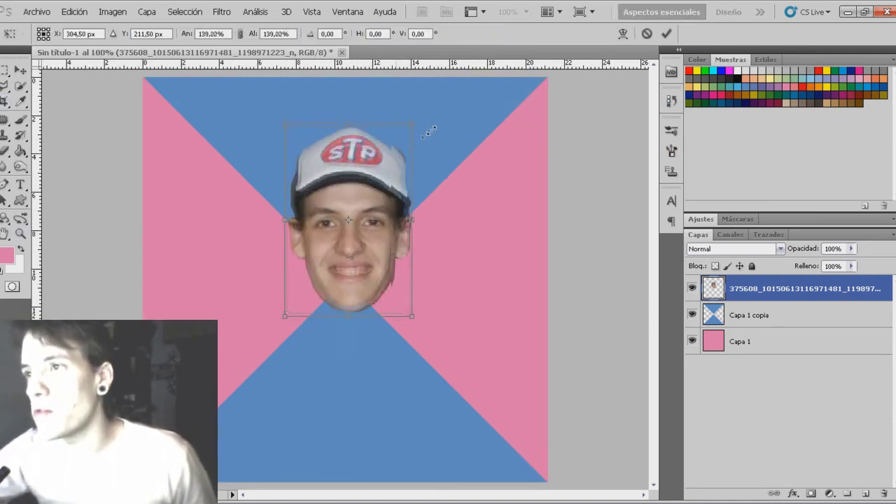
left_click(666, 33)
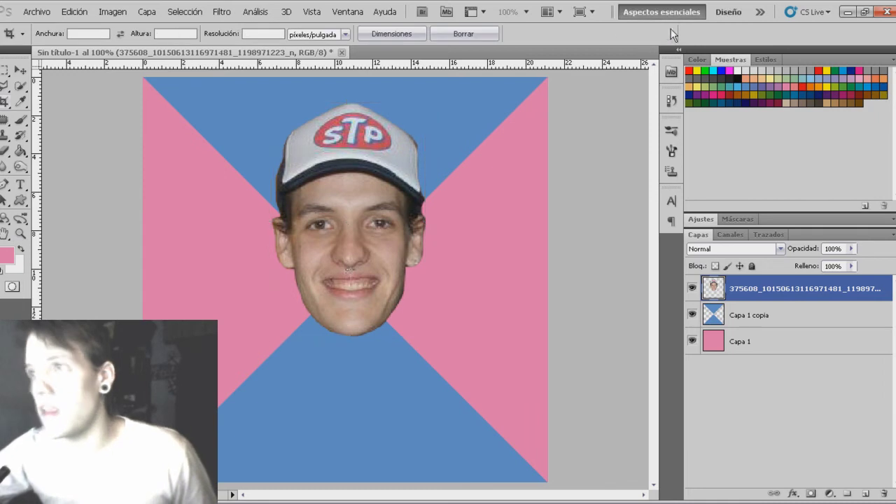
left_click(376, 301, "alt")
key("ctrl+semicolon")
key("ctrl+t")
left_click_drag(380, 271, 378, 311)
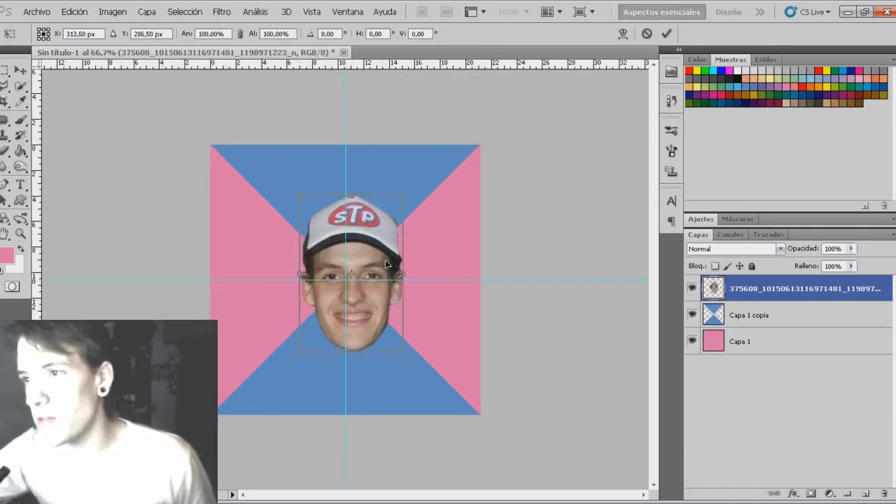
left_click_drag(398, 203, 385, 236)
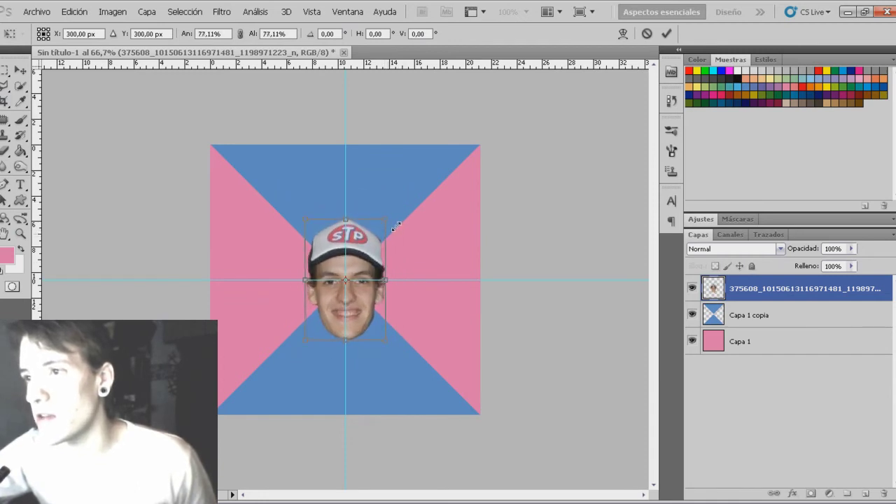
left_click(666, 34)
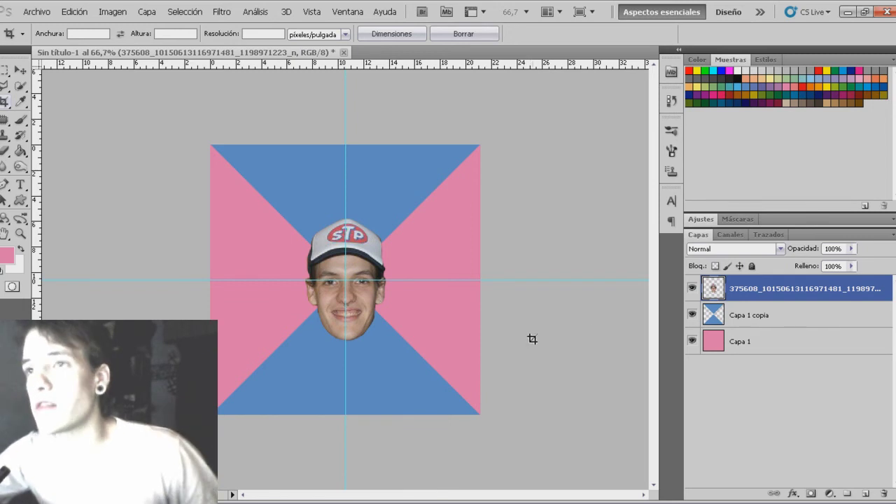
Step: Type a larger caption 'HAGO' / 'VIDEOTUTORIALES' on two lines above the face
left_click(20, 184)
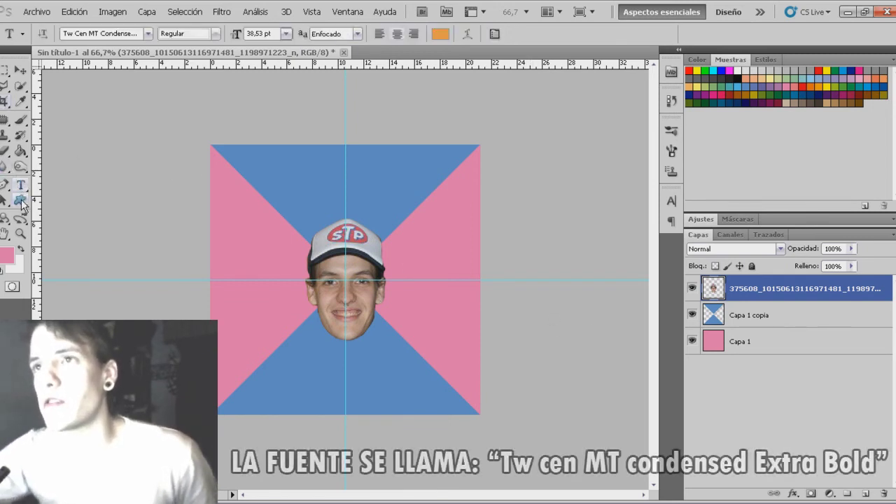
left_click(345, 185)
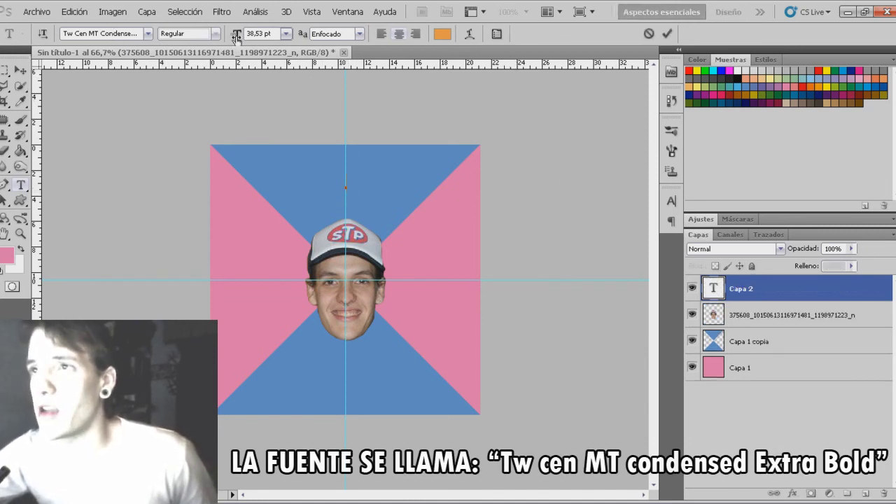
left_click_drag(236, 36, 243, 36)
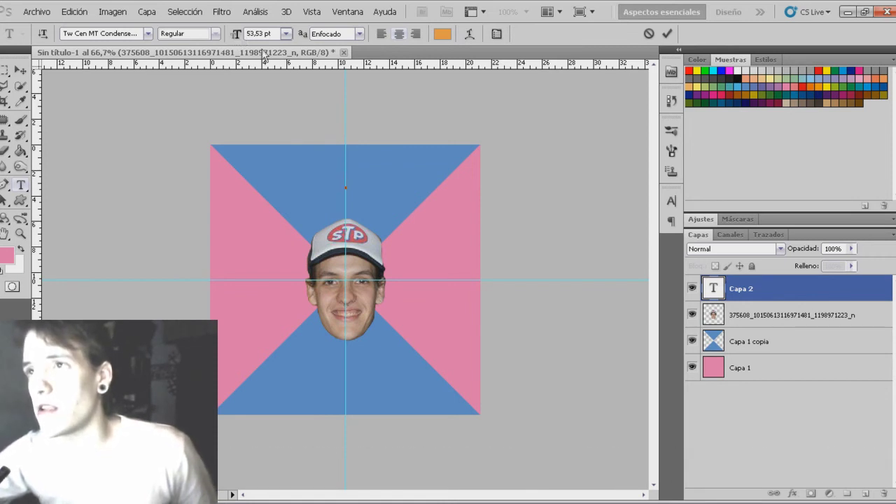
type("HAGO")
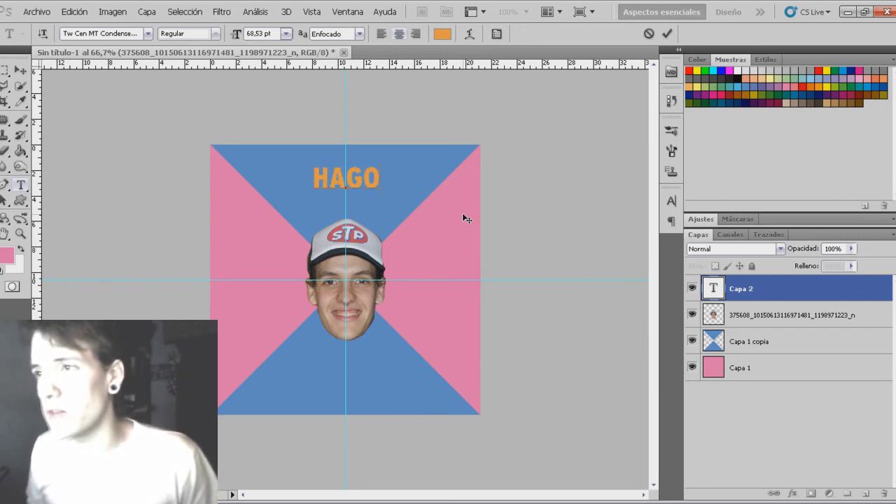
type(" VIDEOTUTORIALES")
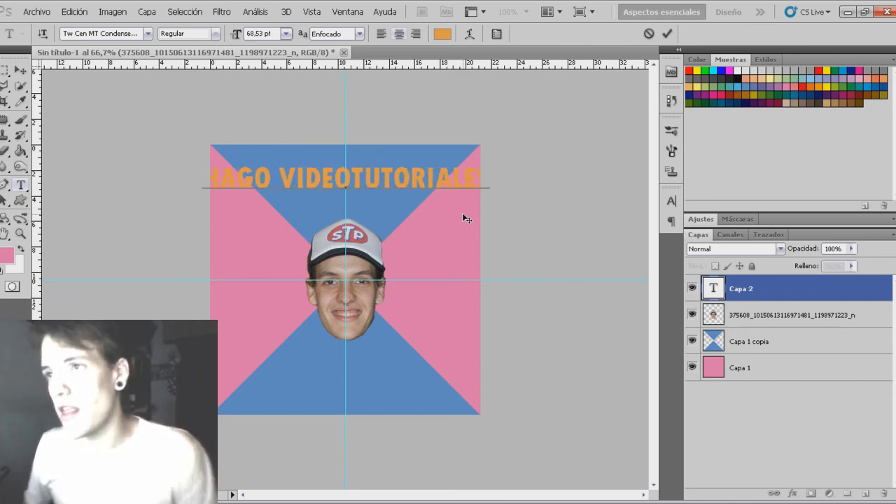
key("Left")
key("Left")
key("Left")
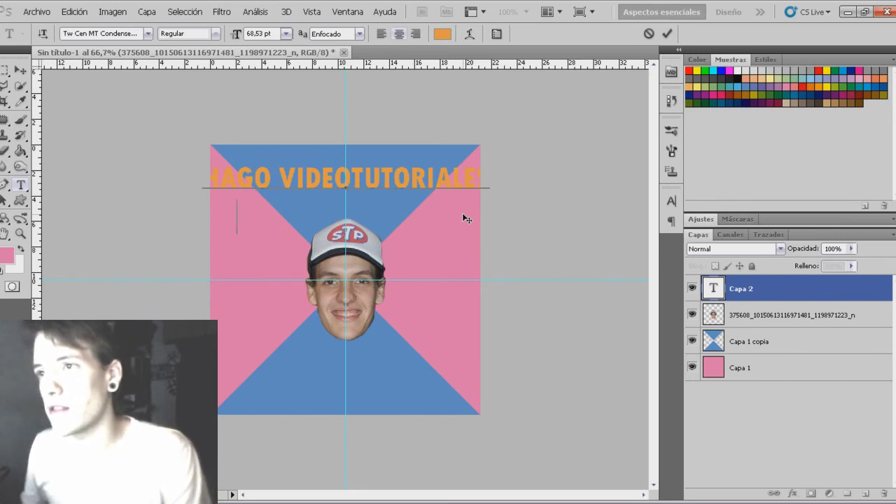
key("Return")
left_click(666, 34)
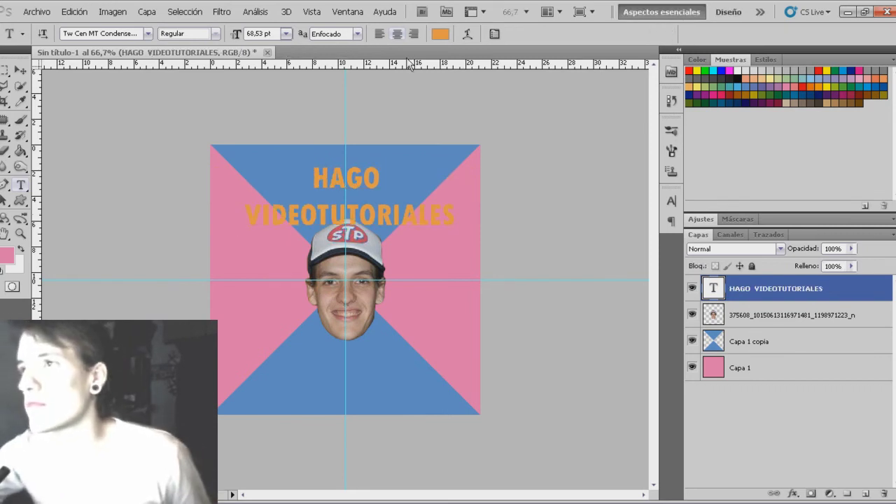
Step: Make the caption white and move it slightly higher above the face
left_click(442, 33)
left_click(540, 121)
left_click(868, 112)
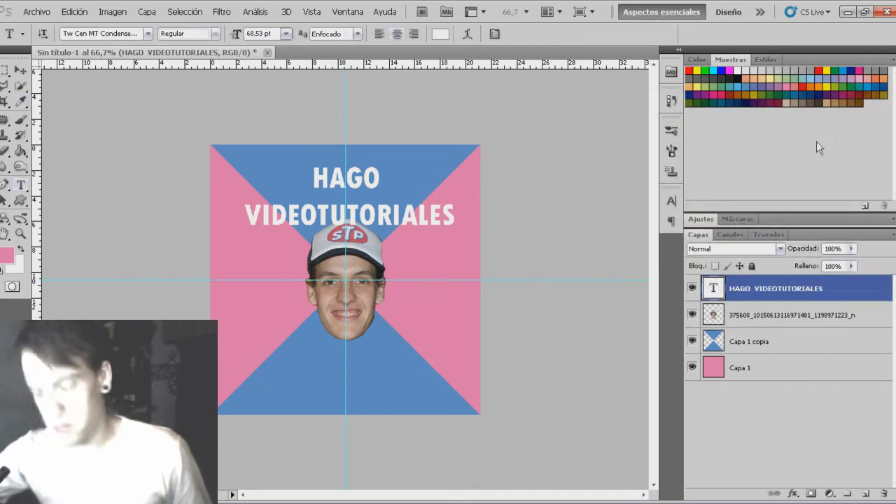
key("ctrl+t")
left_click_drag(403, 207, 401, 196)
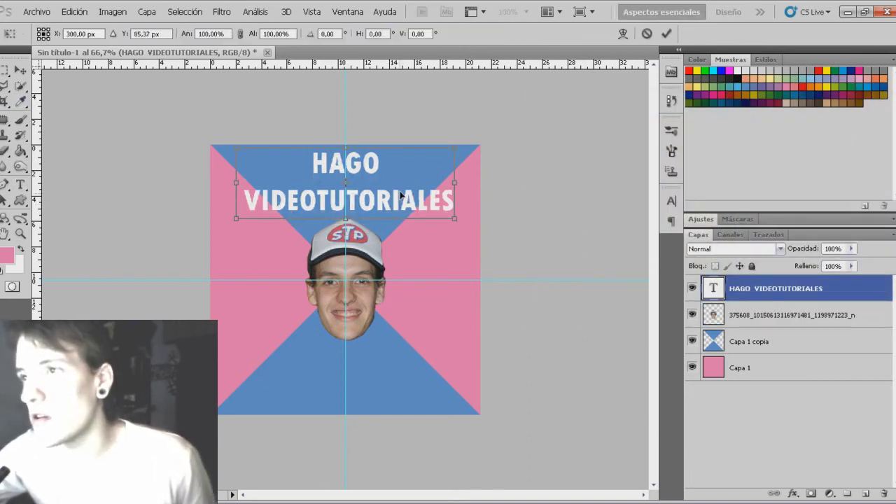
left_click(666, 33)
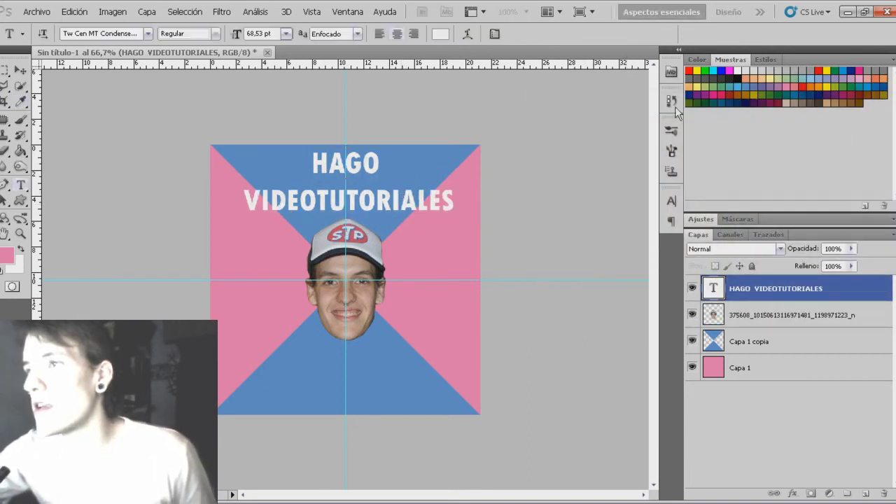
Step: Add a 3 px black Trazo stroke to the caption, zoom to 100%, and duplicate the layer
double_click(858, 289)
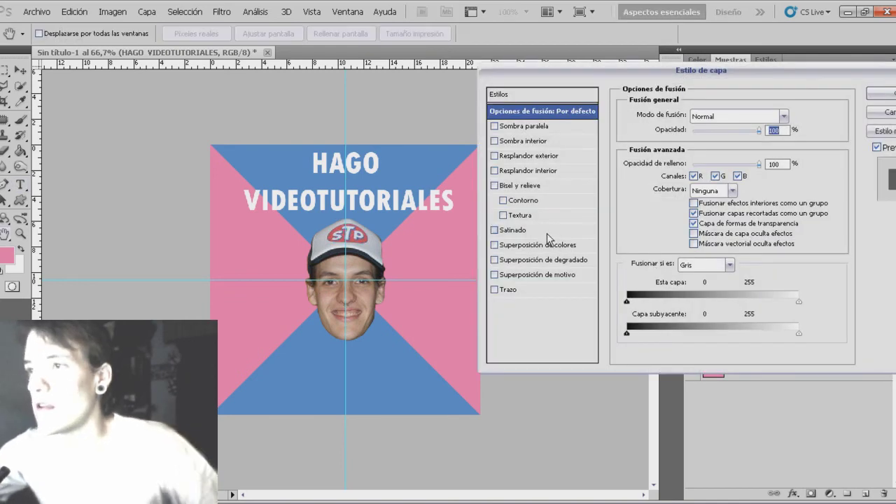
left_click(498, 291)
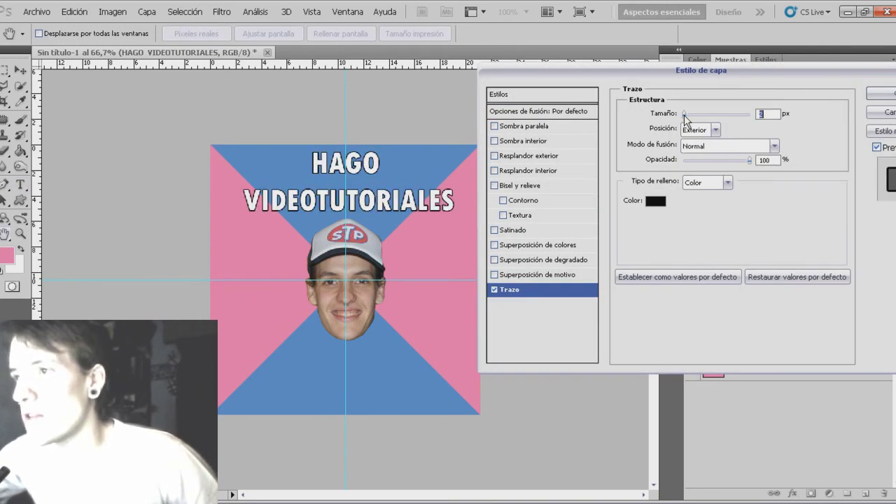
left_click(881, 93)
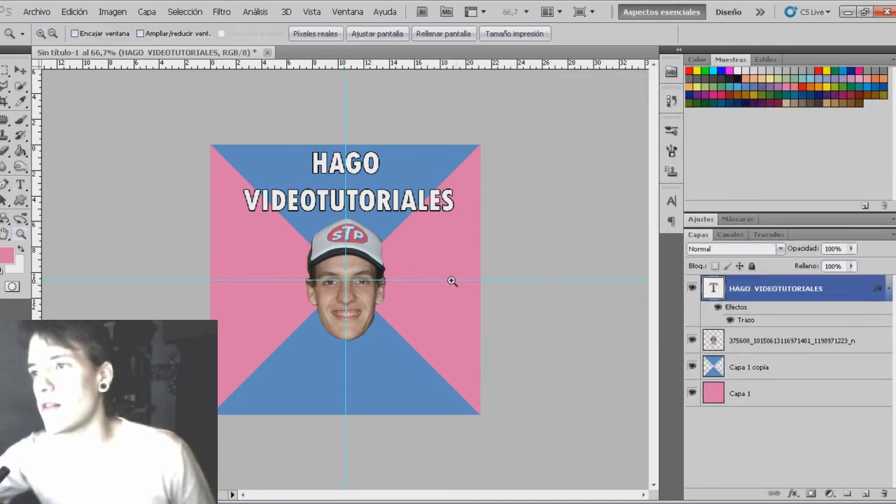
key("z")
left_click(389, 261)
key("t")
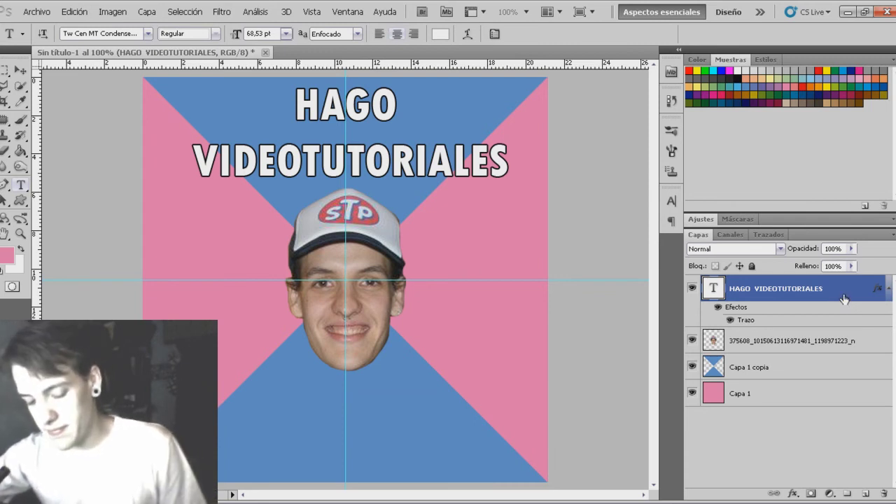
key("ctrl+j")
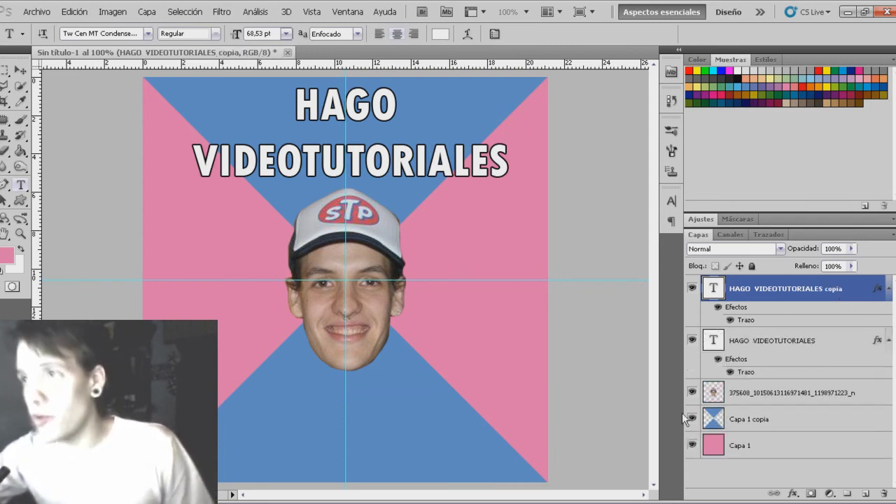
Step: Move the copied caption down to the bottom of the image
key("ctrl+t")
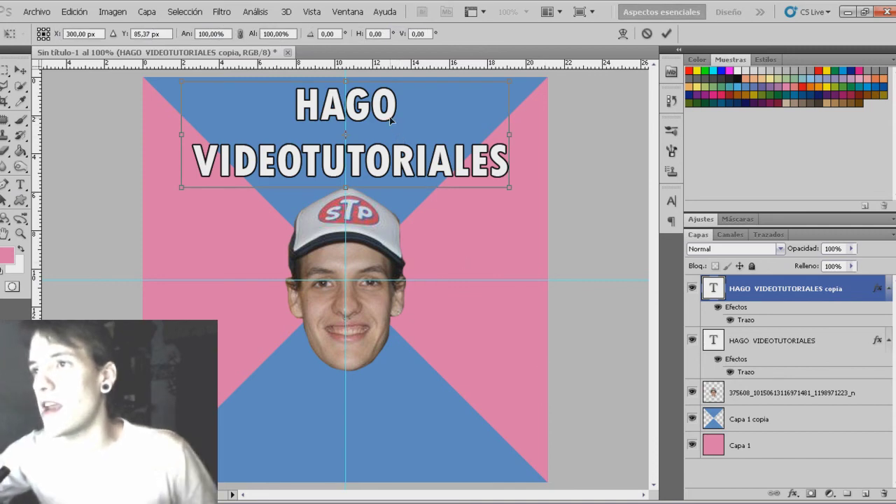
left_click_drag(384, 117, 363, 405)
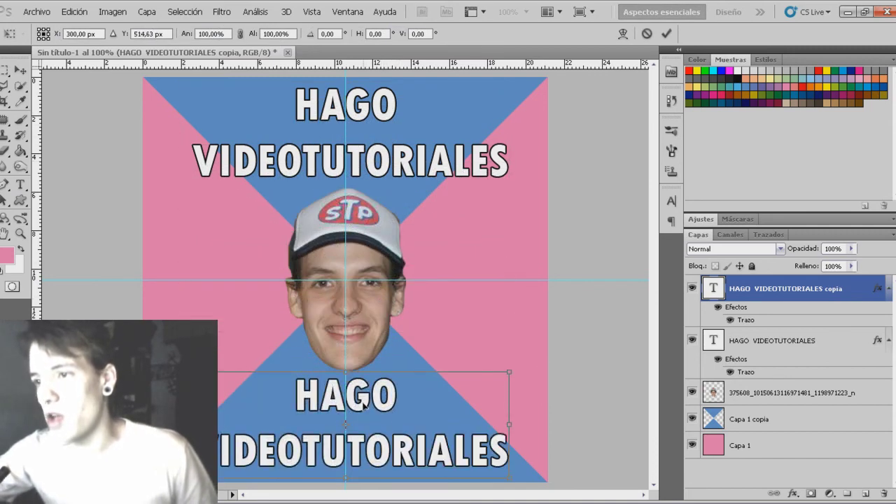
left_click(667, 33)
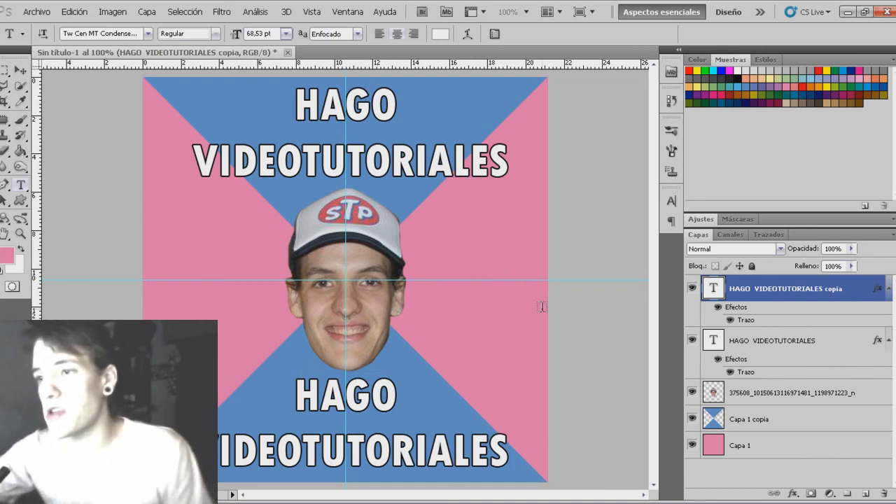
Step: Retype the bottom caption as 'ME PAREZCO A' / 'ALFREDITO.' on two lines
mouse_move(508, 443)
left_mouse_down()
mouse_move(346, 448)
mouse_move(294, 378)
left_mouse_up()
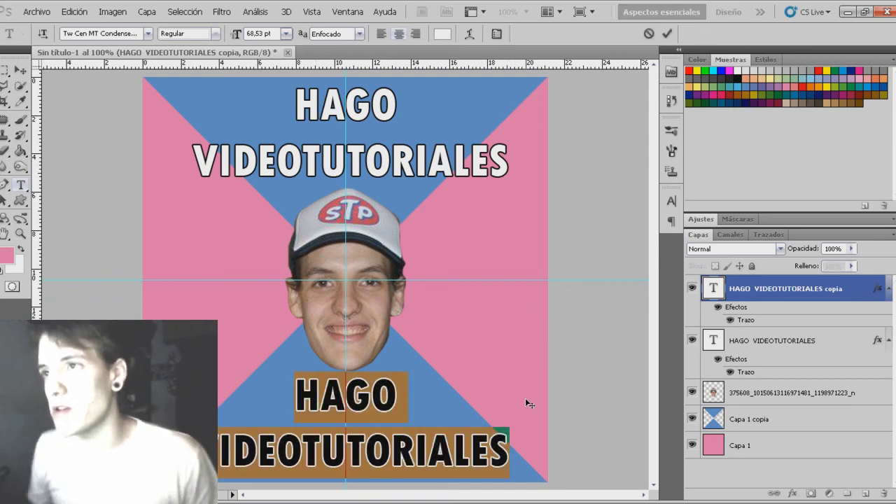
type("ME PAREZCO")
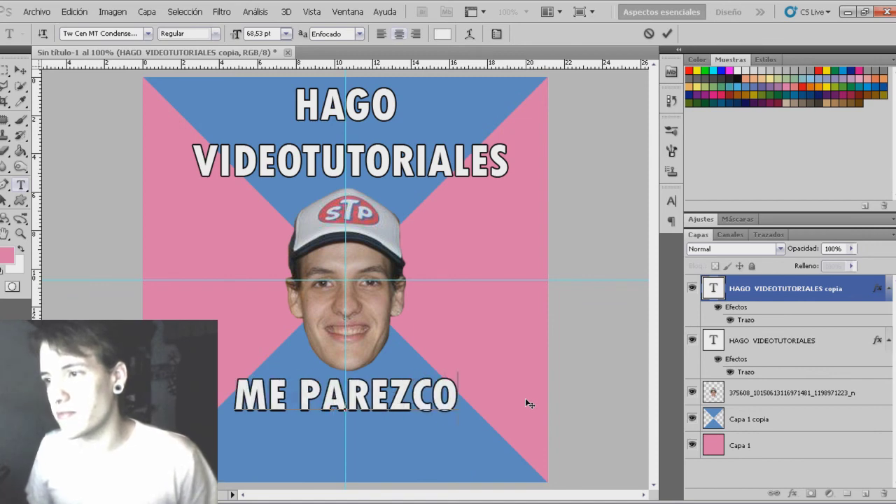
type(" A")
key("Return")
type("ALFREDITO.")
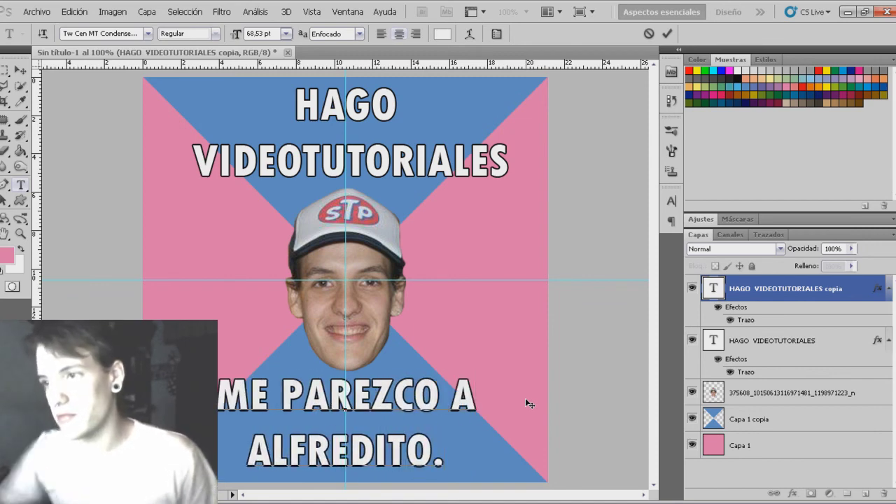
left_click(667, 33)
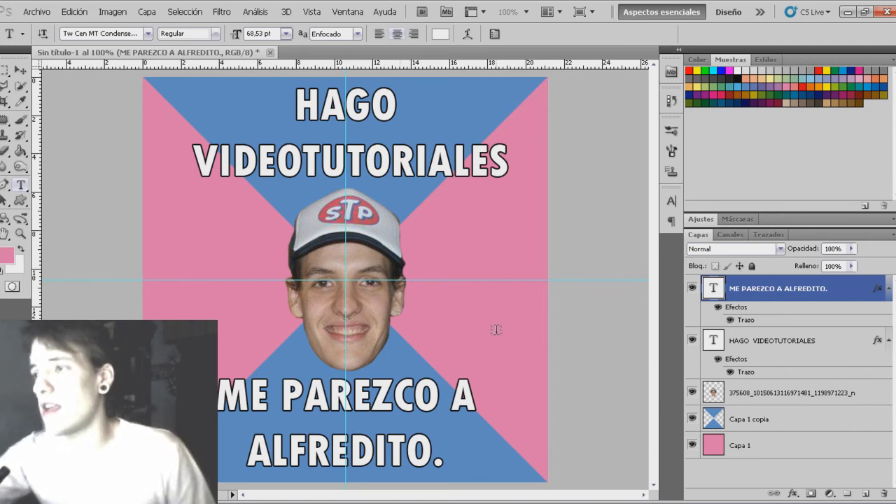
key("z")
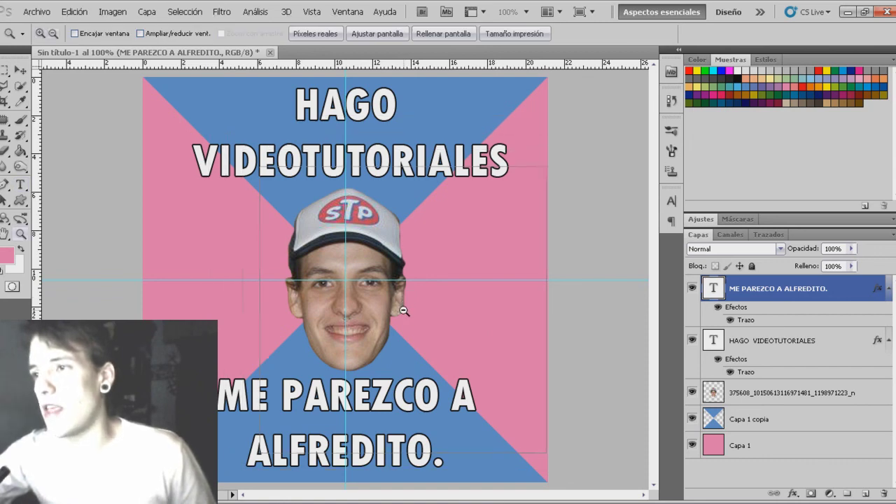
left_click(403, 310, "alt")
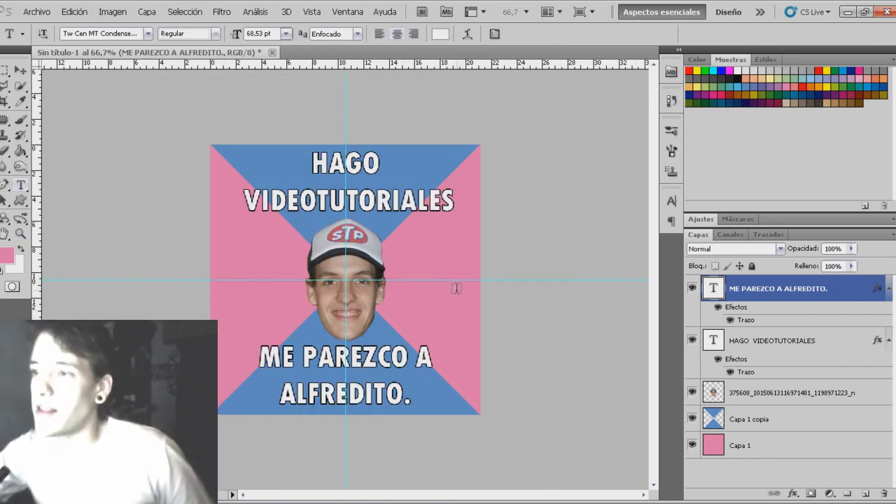
Step: Zoom out, hide the guides with Ctrl+H, and try selecting Capa 1 with other layers
key("z")
left_click(423, 304, "alt")
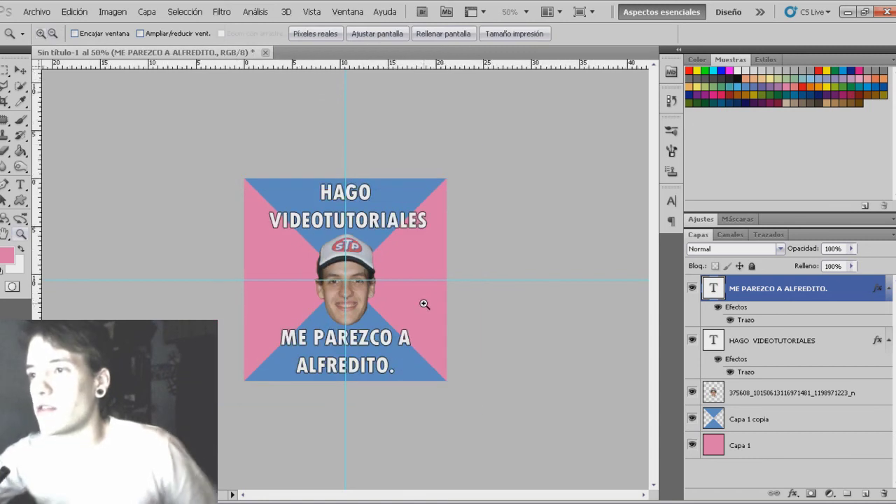
key("ctrl+h")
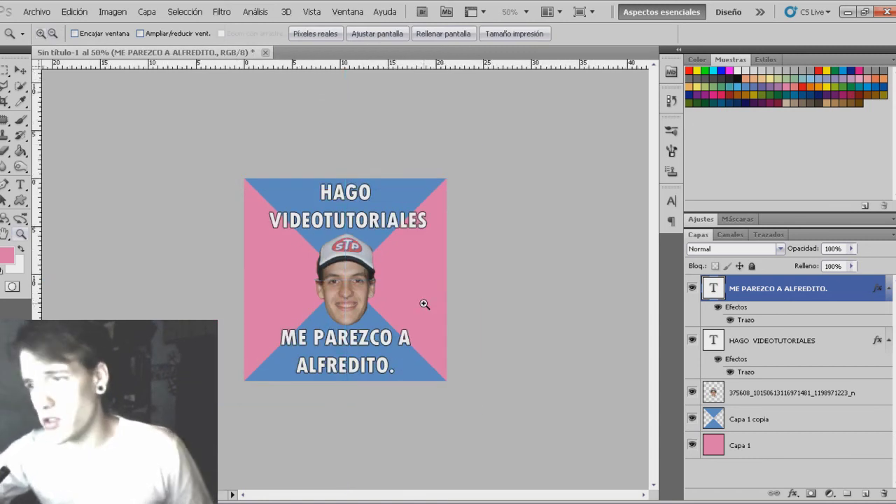
key("t")
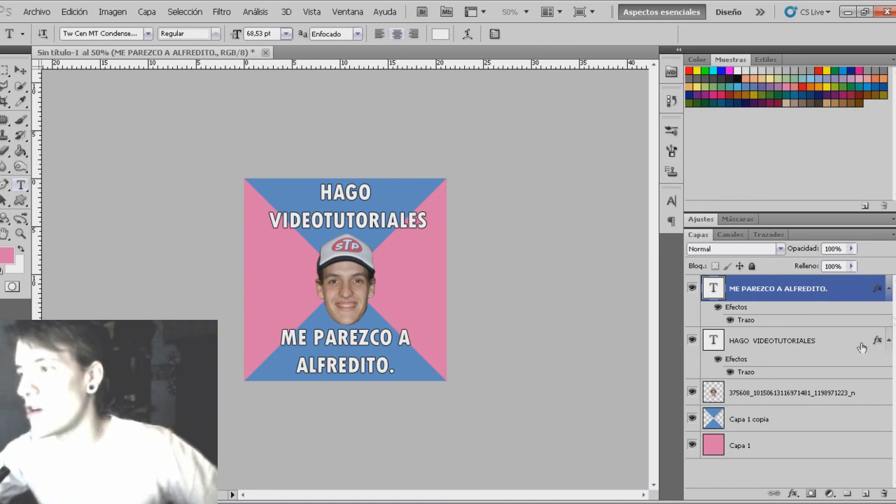
left_click(807, 452)
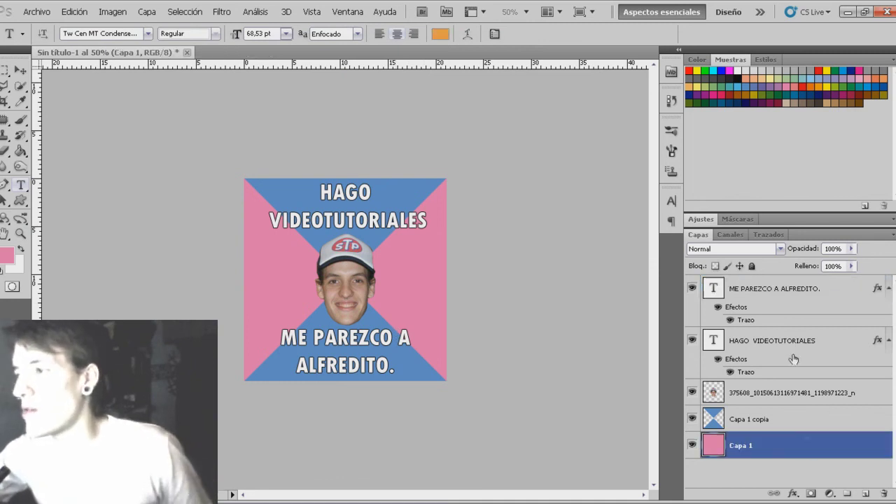
left_click(784, 294, "shift")
right_click(783, 294)
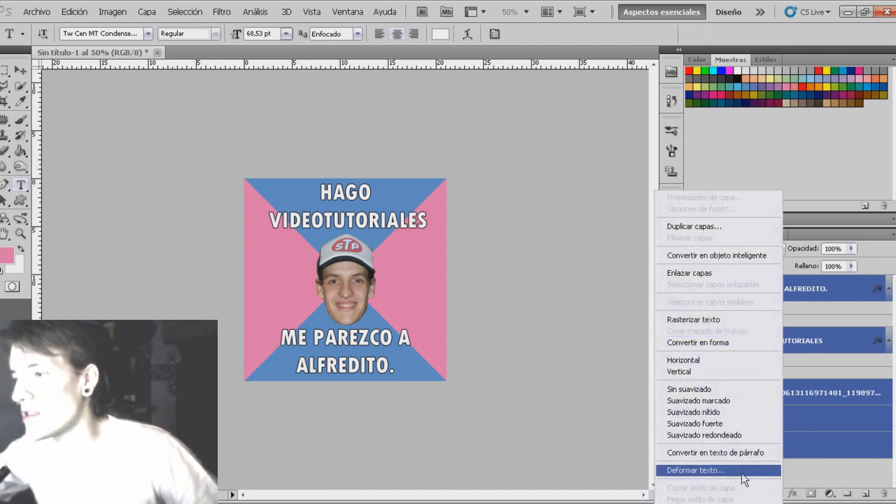
left_click(812, 476)
Step: Select Capa 1 copia and Capa 1 and merge them with Combinar capas
left_click(852, 351)
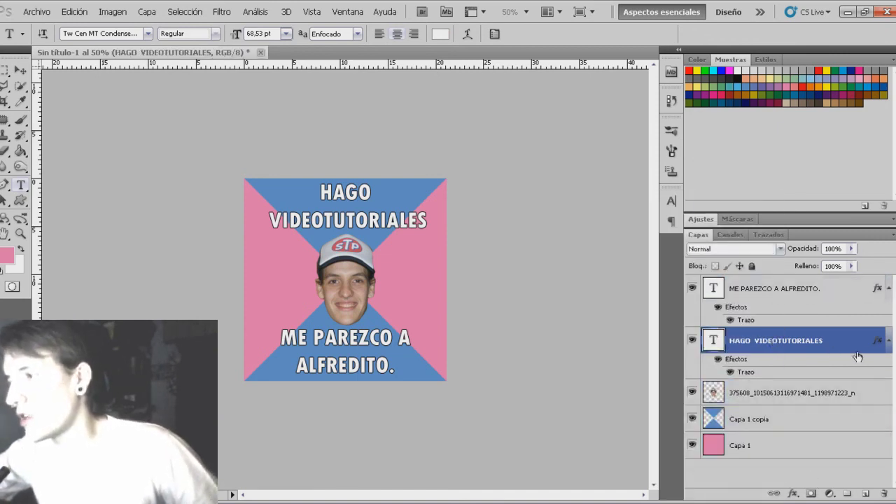
left_click(847, 290)
left_click(791, 423)
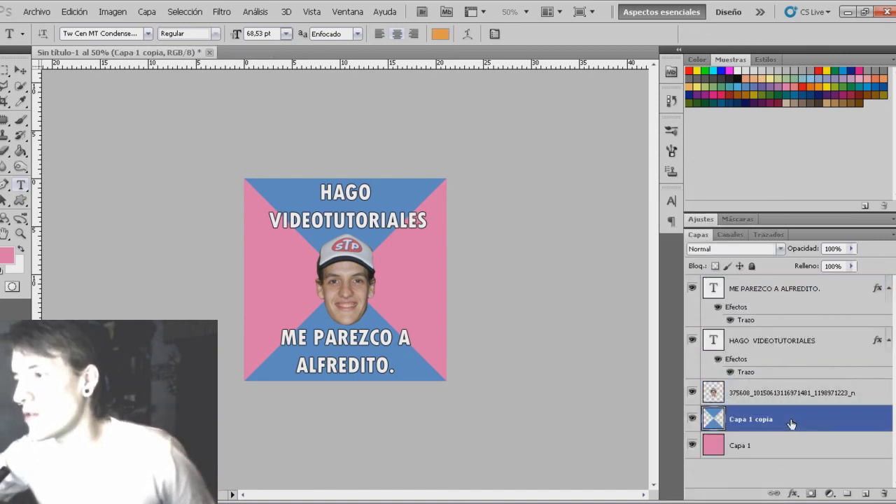
left_click(789, 451, "shift")
right_click(788, 451)
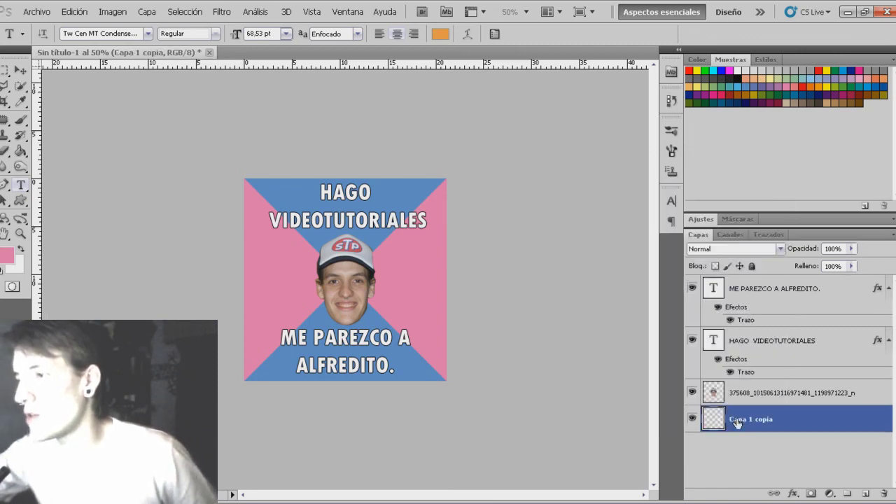
left_click(735, 409)
Step: Give Capa 1 copia a black Trazo stroke set to Interior, then zoom back to 100%
double_click(796, 421)
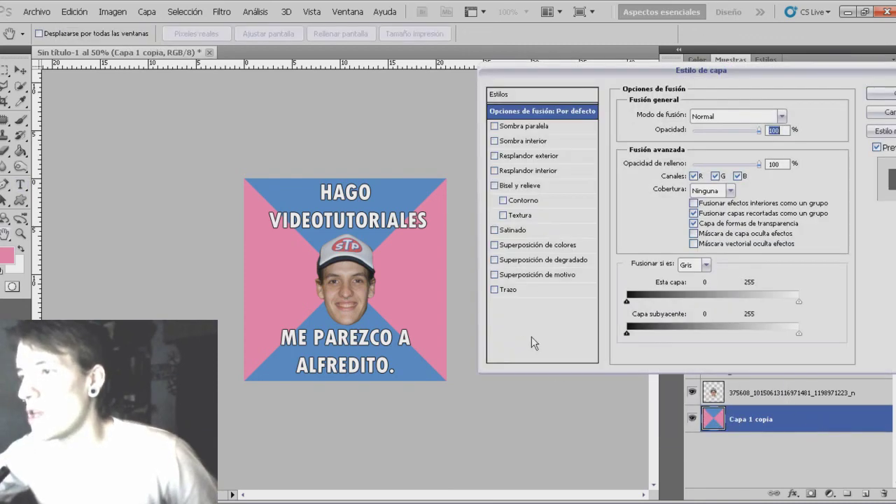
left_click(511, 290)
left_click(707, 129)
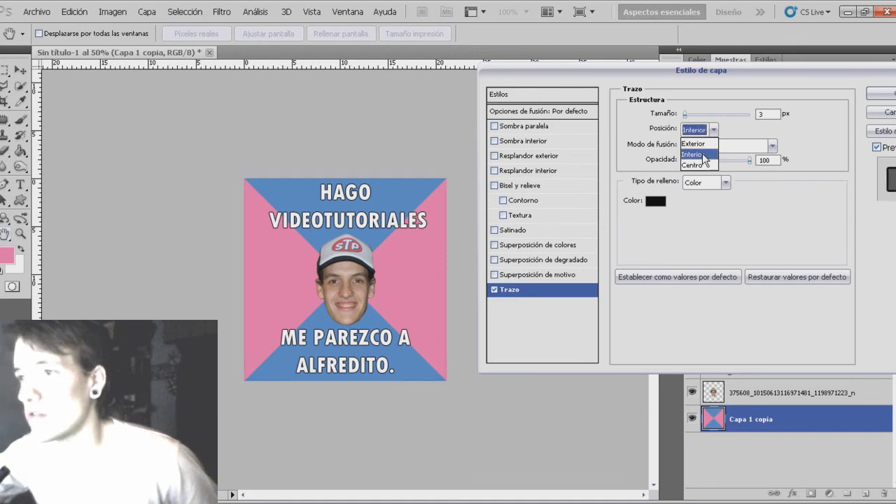
left_click(700, 154)
left_click(872, 100)
key("z")
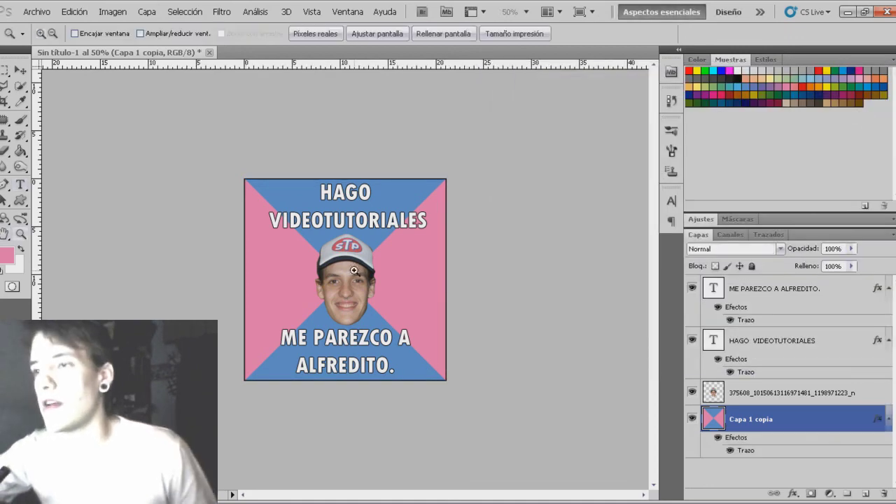
left_click(355, 273, "alt")
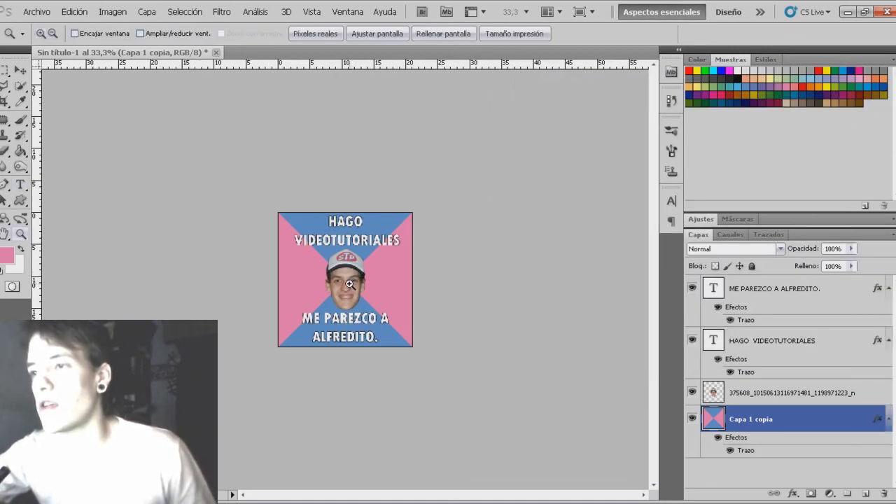
left_click(349, 283)
left_click(350, 283)
left_click(349, 283)
key("t")
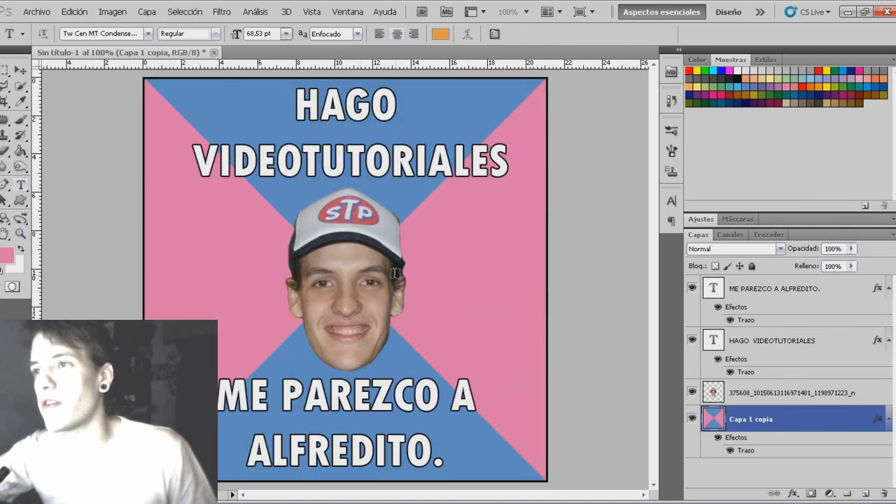